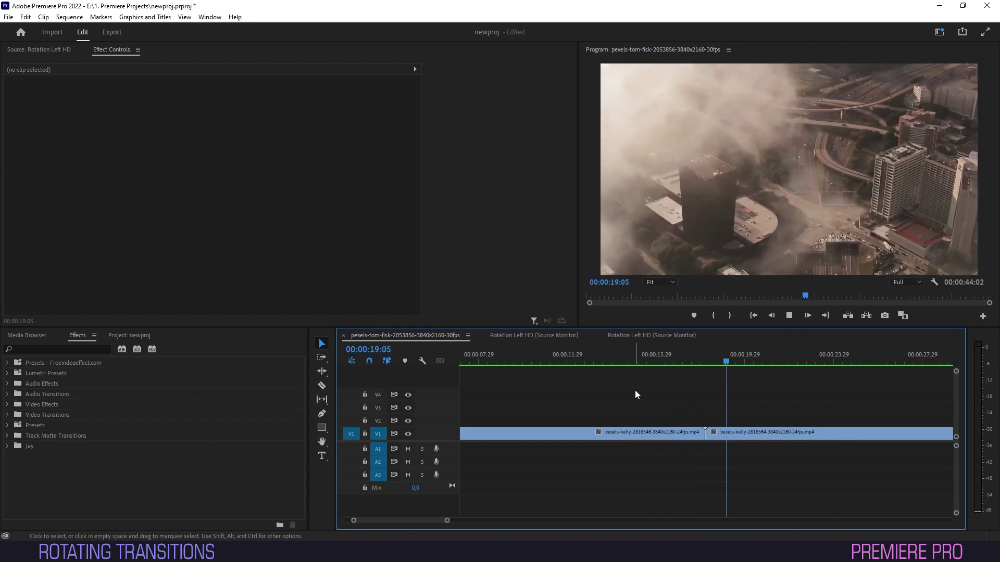
Stop playback and park the playhead at 00:00:15:13, just before the clip cut.
click(644, 357)
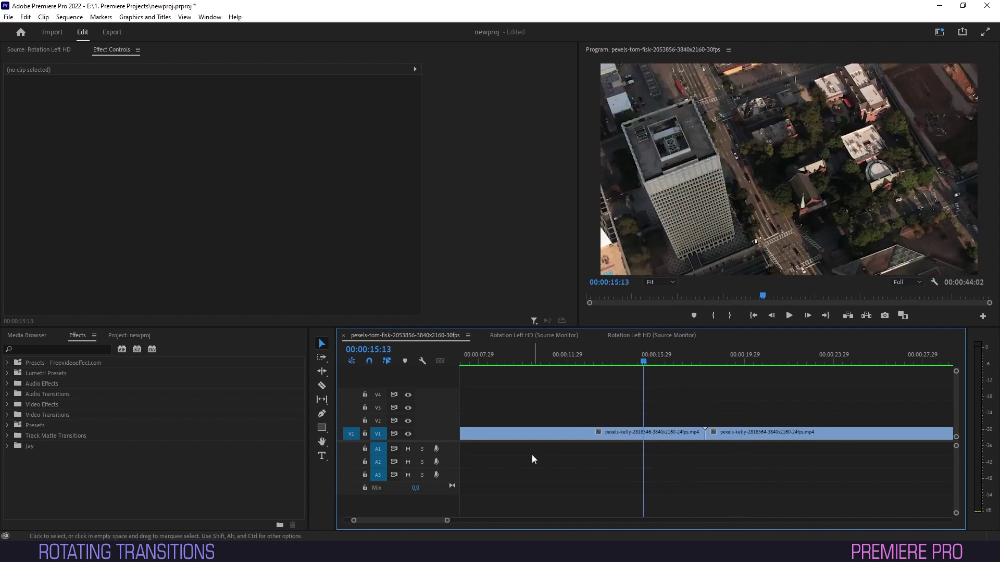
Create a new adjustment layer in the Project panel with default settings.
click(134, 335)
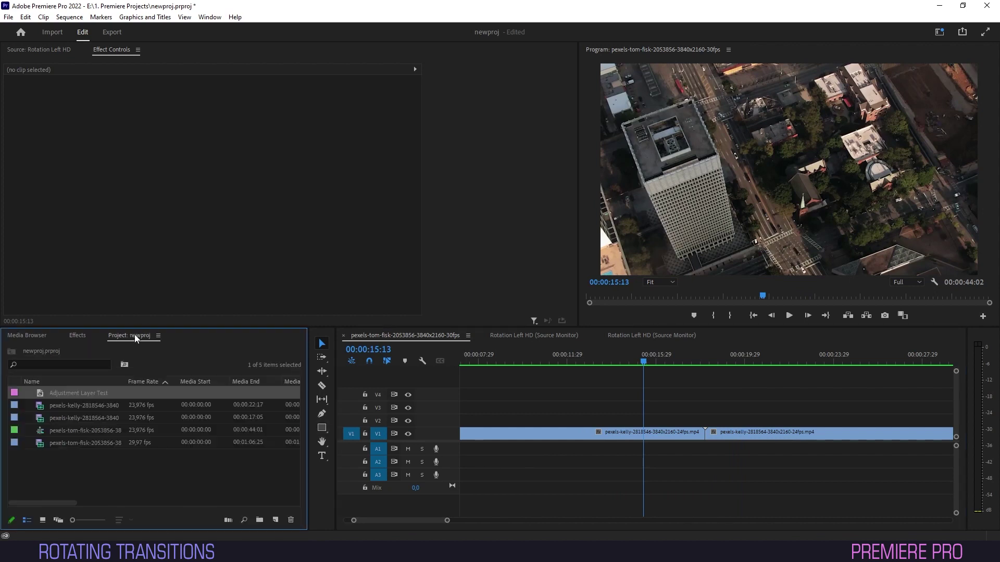
click(276, 522)
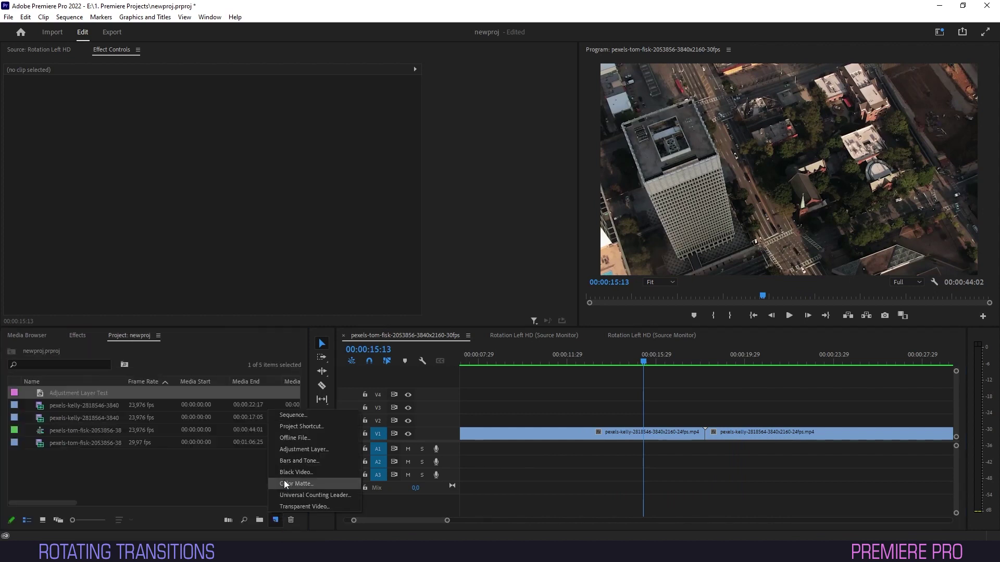
click(290, 451)
click(515, 312)
Place the adjustment layer on V2 over the cut and trim it to end at 00:00:17:01.
drag(72, 393, 682, 420)
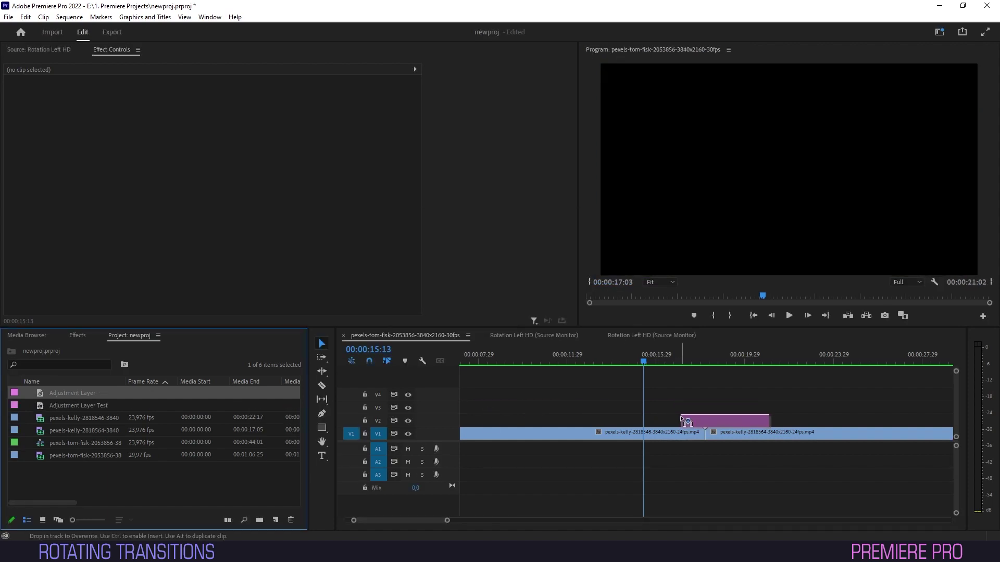
key(=)
click(615, 361)
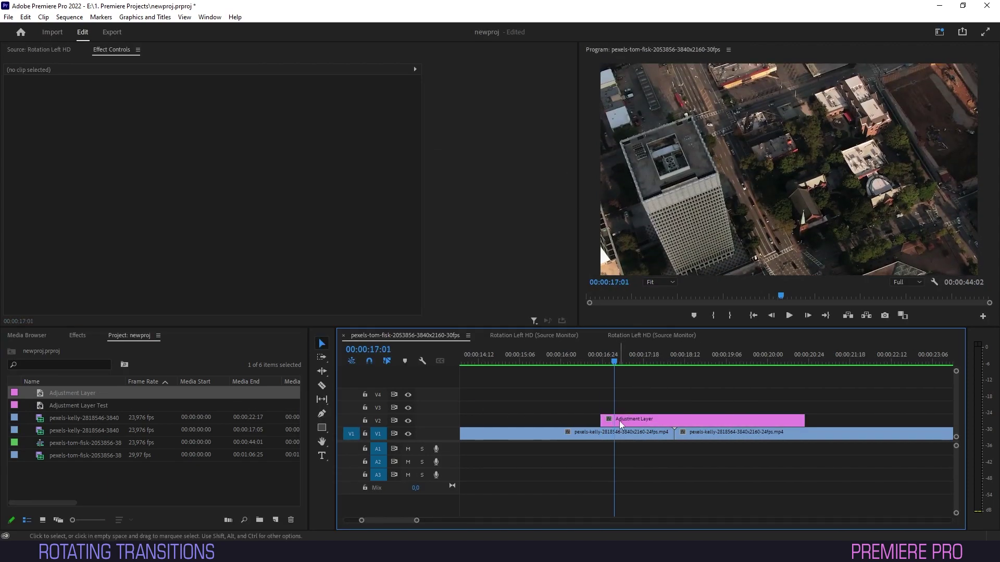
click(602, 355)
mouse_move(805, 420)
mouse_down()
mouse_move(614, 419)
mouse_move(675, 419)
mouse_up()
key(=)
Apply the Replicate effect to the adjustment layer at 00:00:18:00.
scroll(665, 453, up, 2)
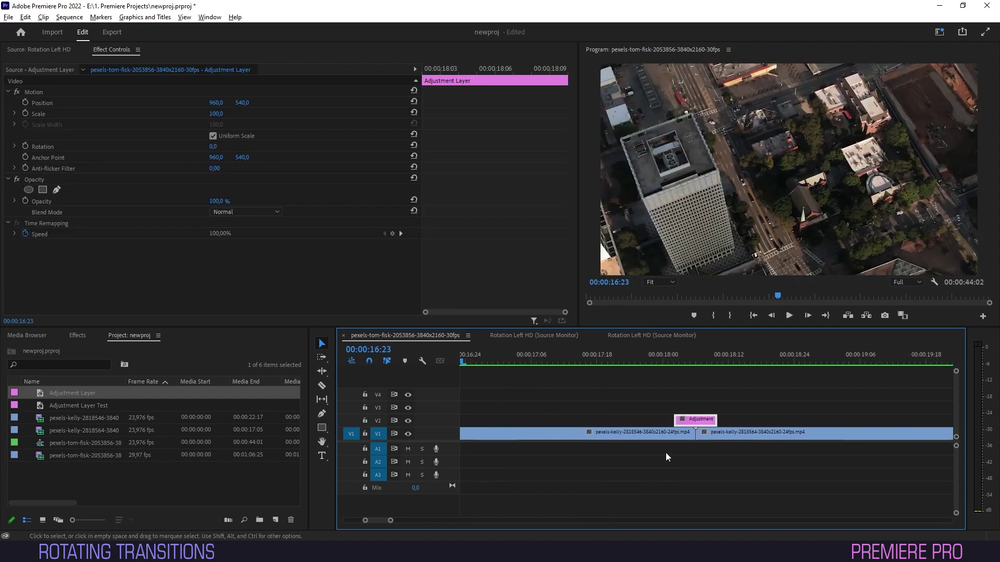
click(662, 359)
click(77, 336)
click(55, 349)
text(re)
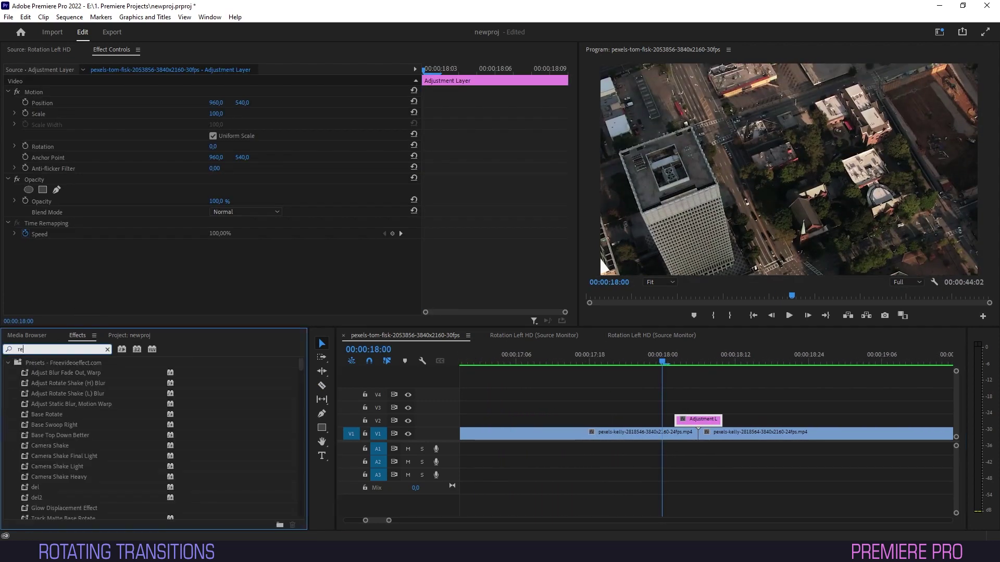
text(plic)
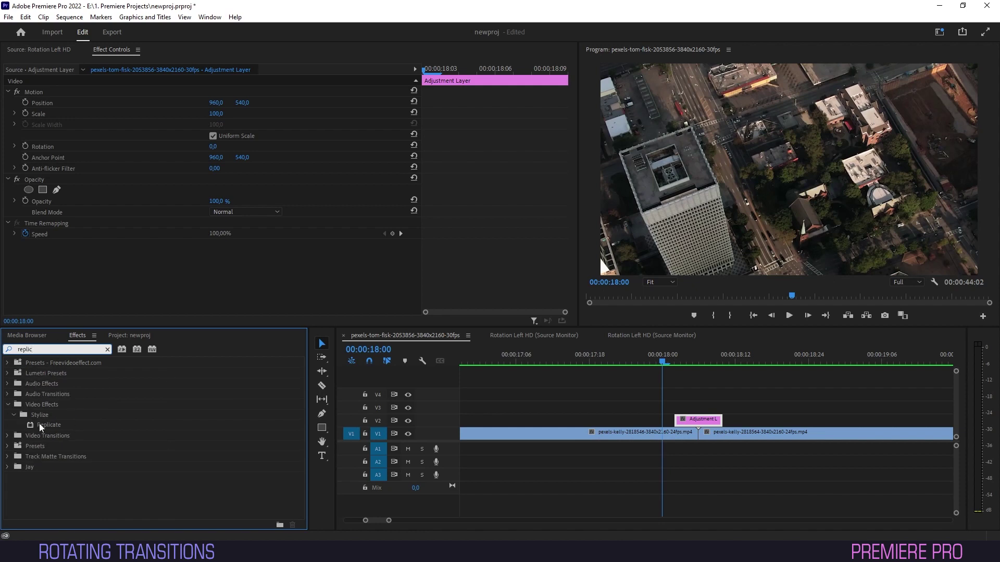
drag(41, 424, 713, 424)
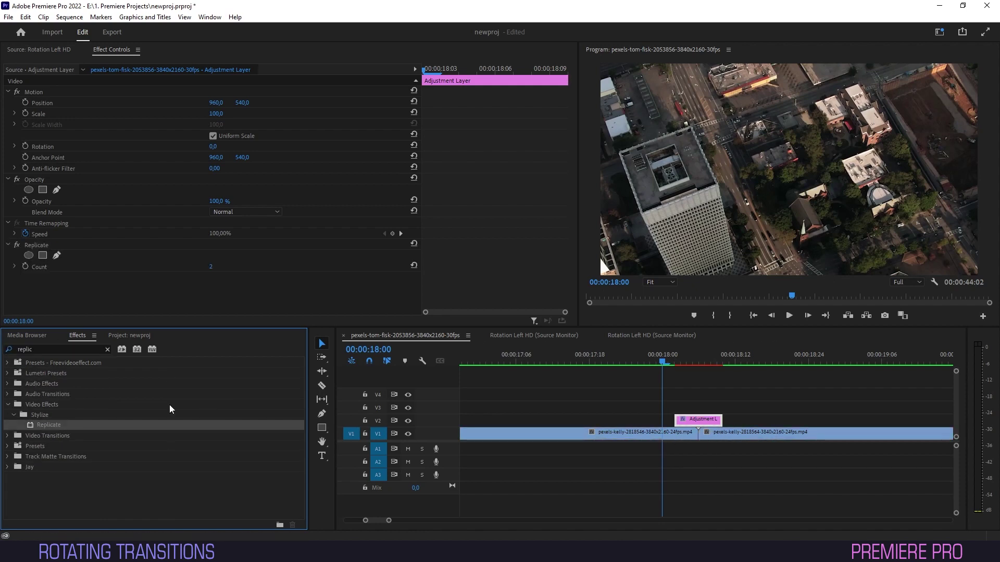
Add Mirror effects to the same adjustment layer.
click(4, 349)
text(mirr)
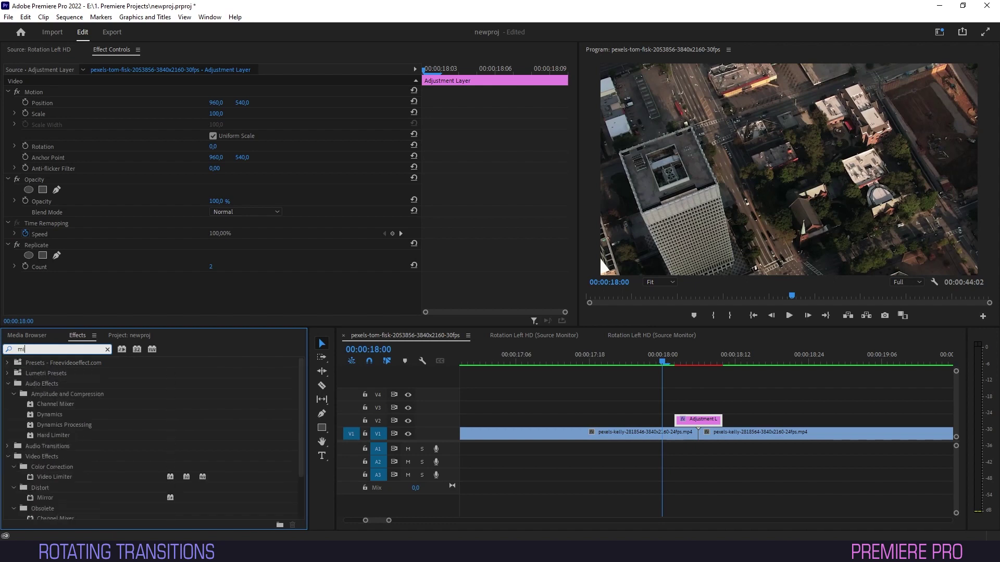
mouse_move(47, 425)
mouse_down()
mouse_move(479, 450)
mouse_move(698, 419)
mouse_up()
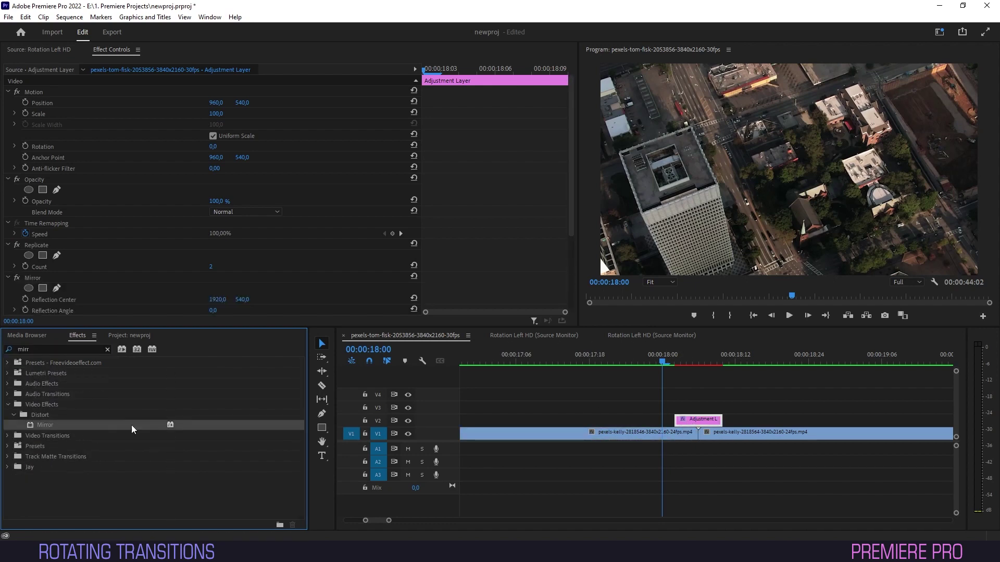
drag(234, 424, 698, 420)
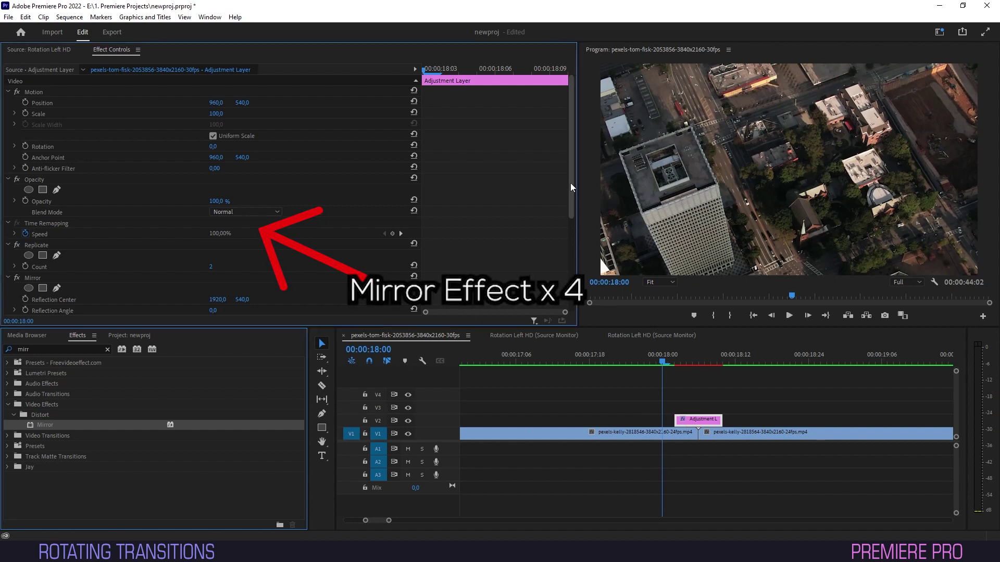
drag(570, 187, 571, 257)
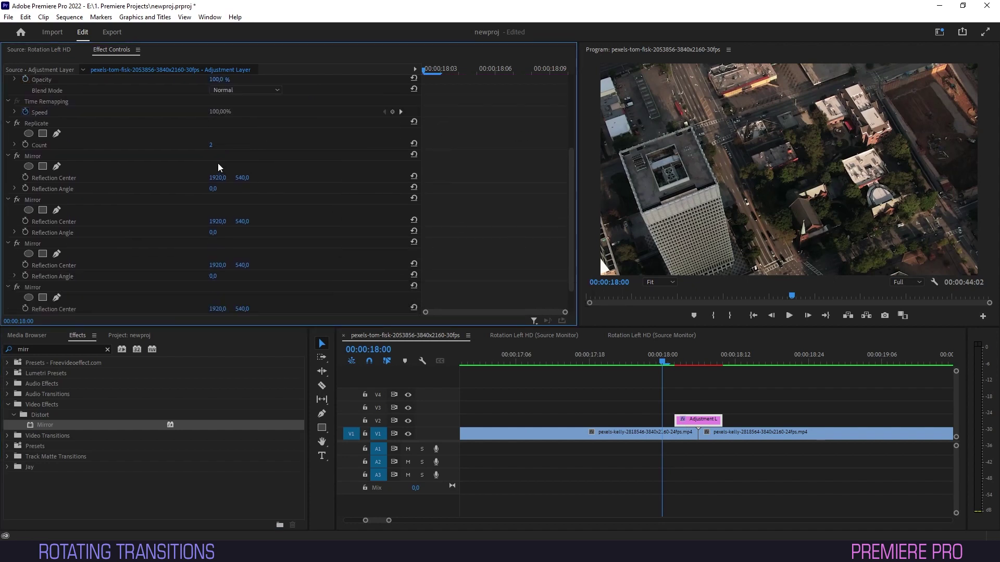
Set Replicate Count to 3 and preview the tiled image at 00:00:18:04.
click(210, 144)
key(Return)
drag(673, 354, 692, 358)
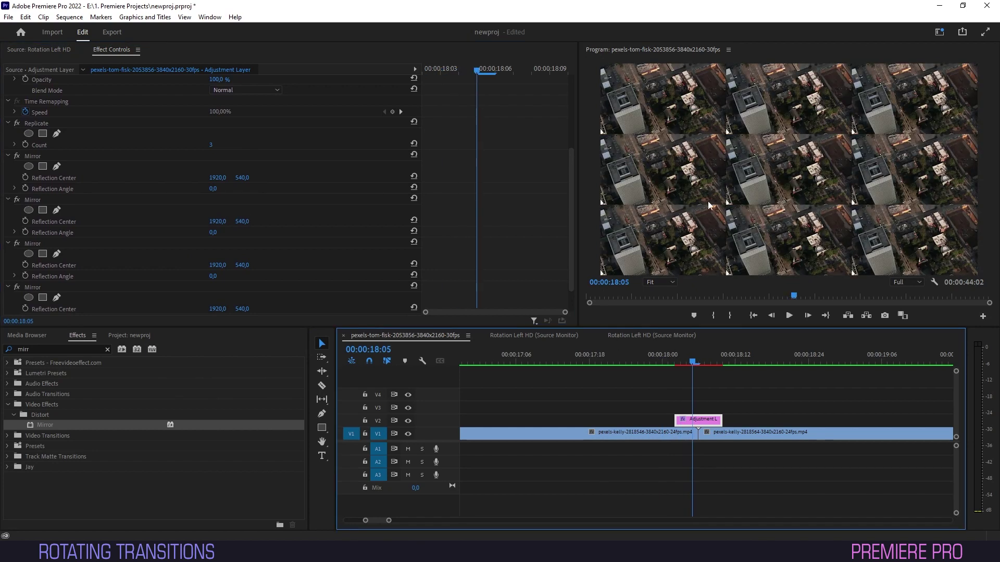
key(Left)
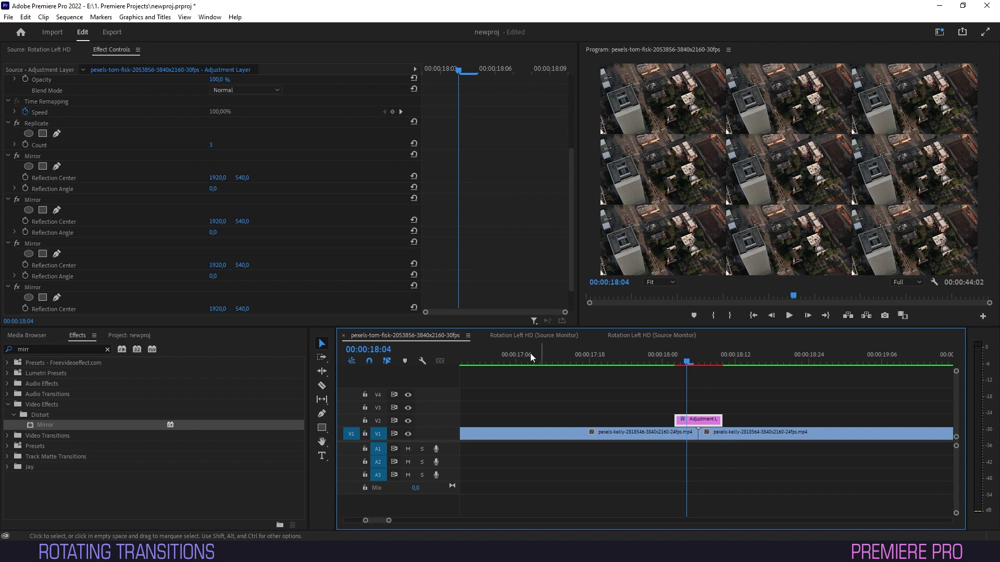
Set the first mirror's centre X to 1277, second mirror's centre Y to 719 with 90° angle.
drag(217, 178, 31, 178)
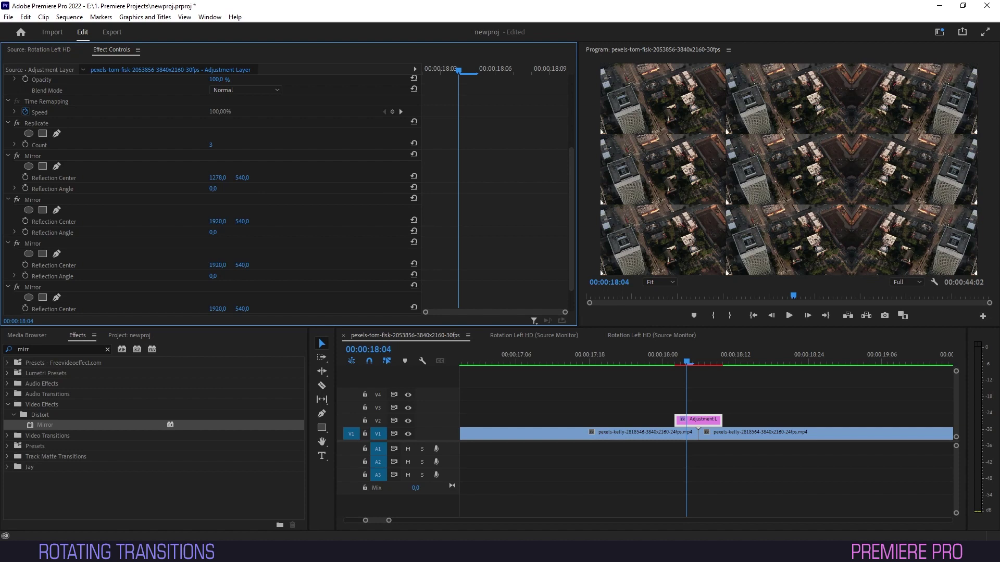
drag(217, 177, 217, 178)
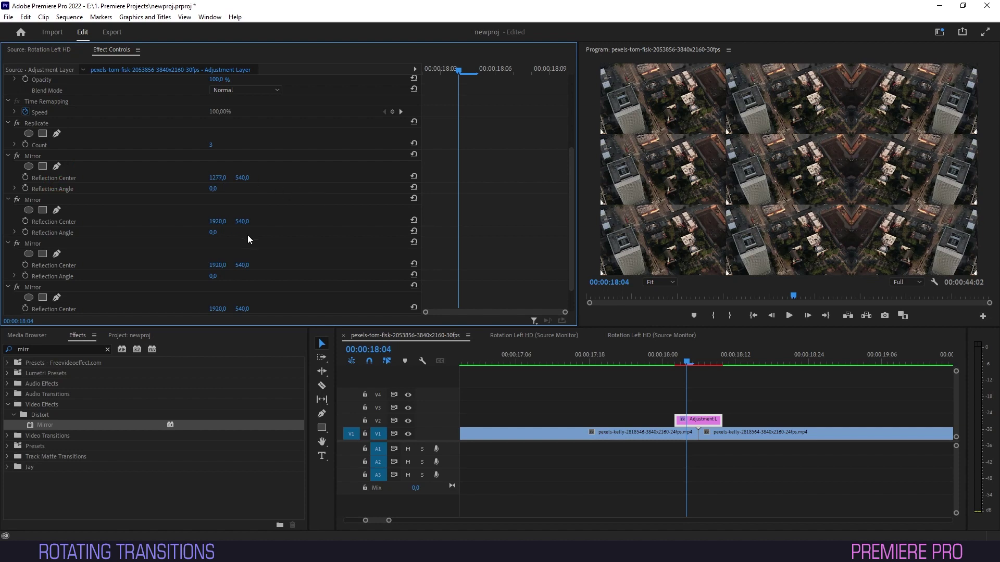
drag(243, 223, 246, 223)
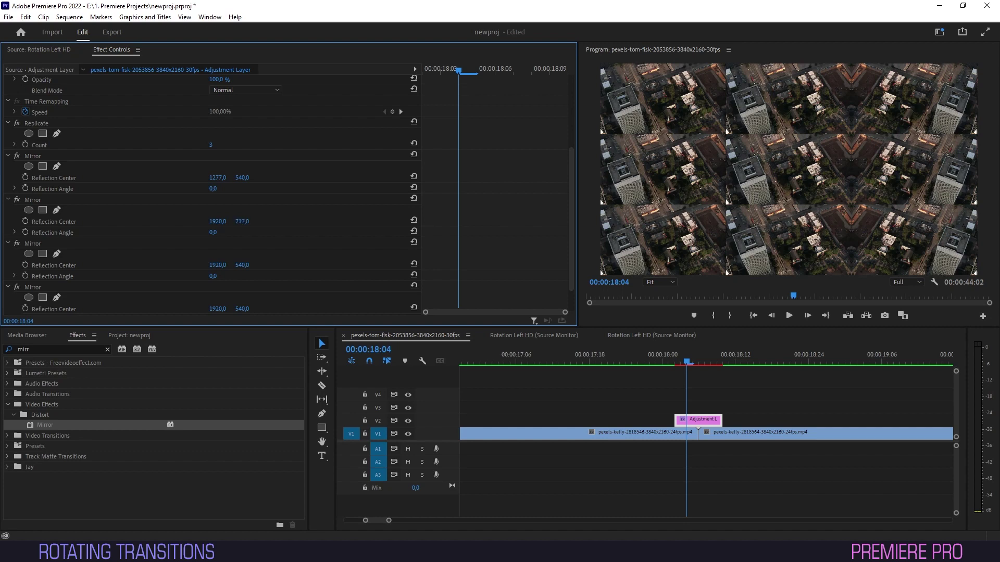
drag(243, 222, 243, 221)
click(214, 233)
text(90)
key(Return)
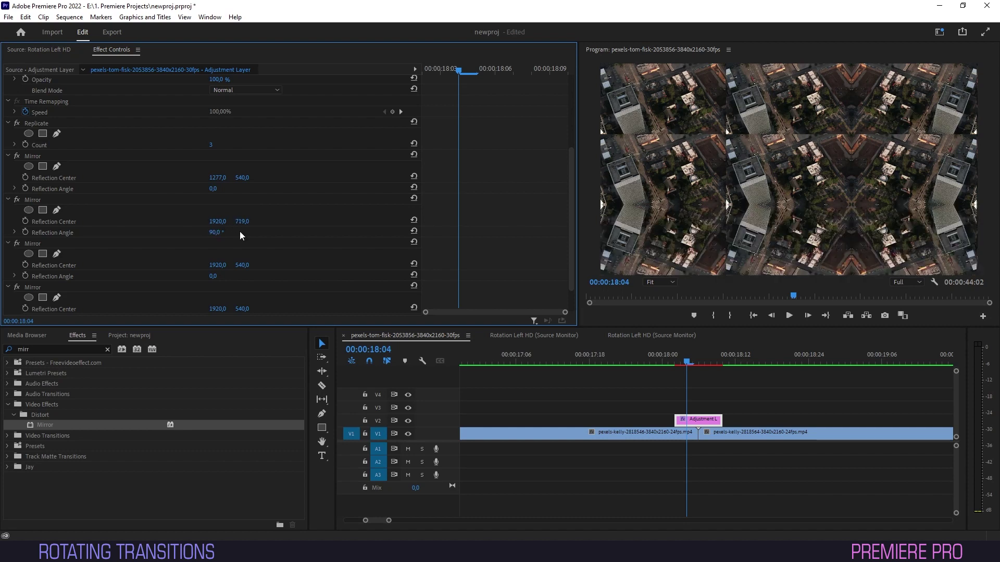
Give the third mirror a reflection centre X of 640 and a 180° angle.
click(216, 265)
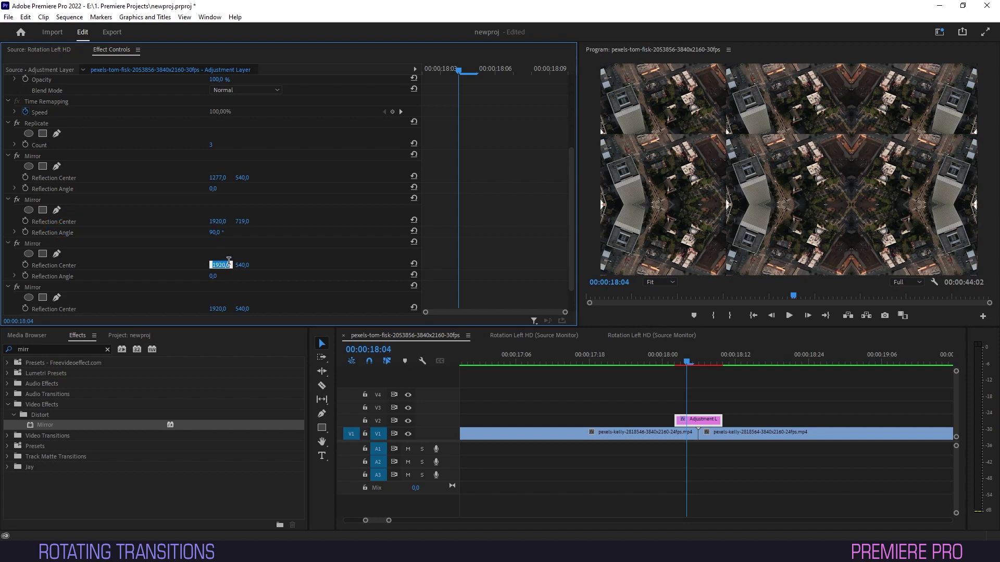
text(640)
key(Return)
click(216, 277)
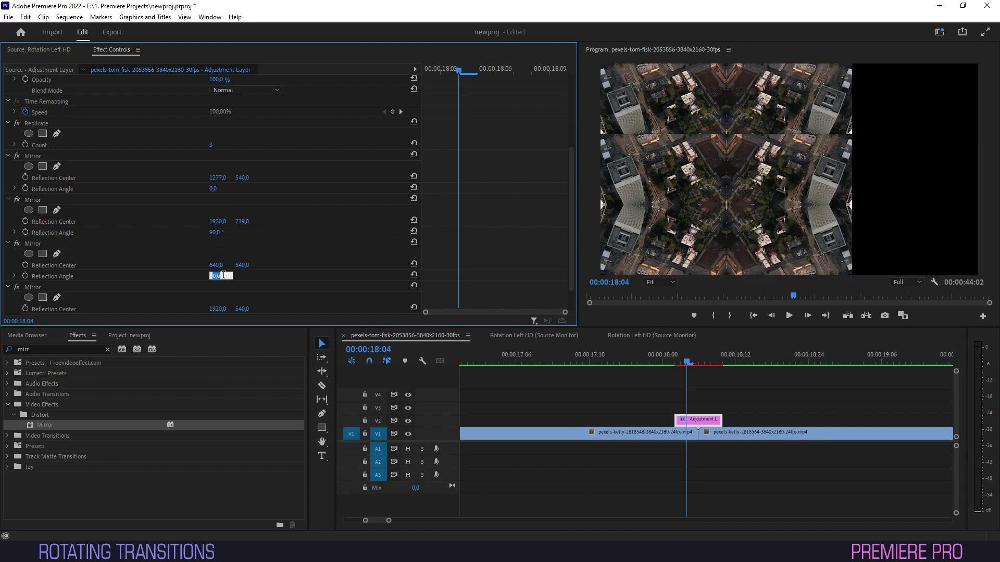
text(180)
key(Return)
Give the last mirror a reflection centre Y of 360 and a -90° angle.
scroll(234, 239, down, 3)
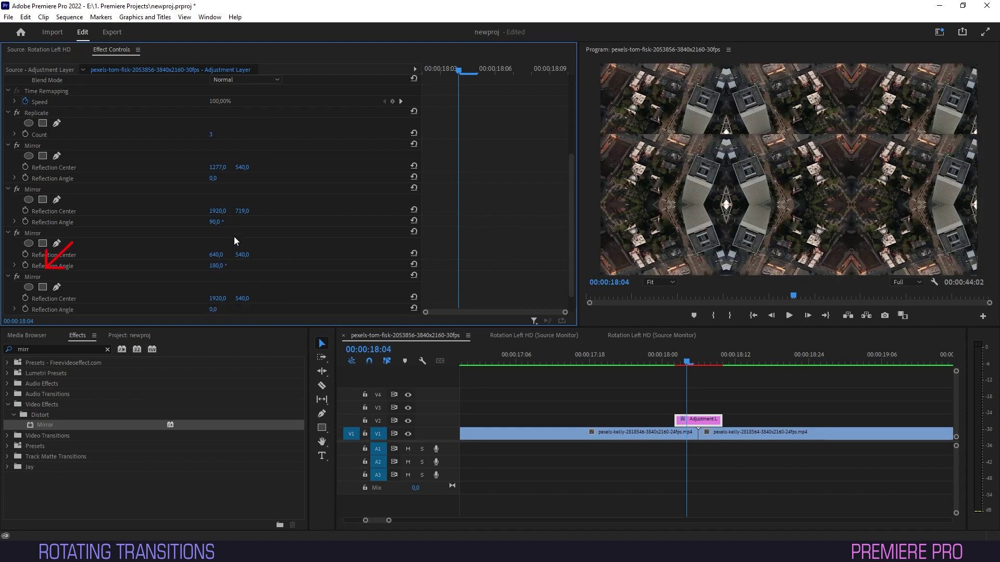
click(242, 276)
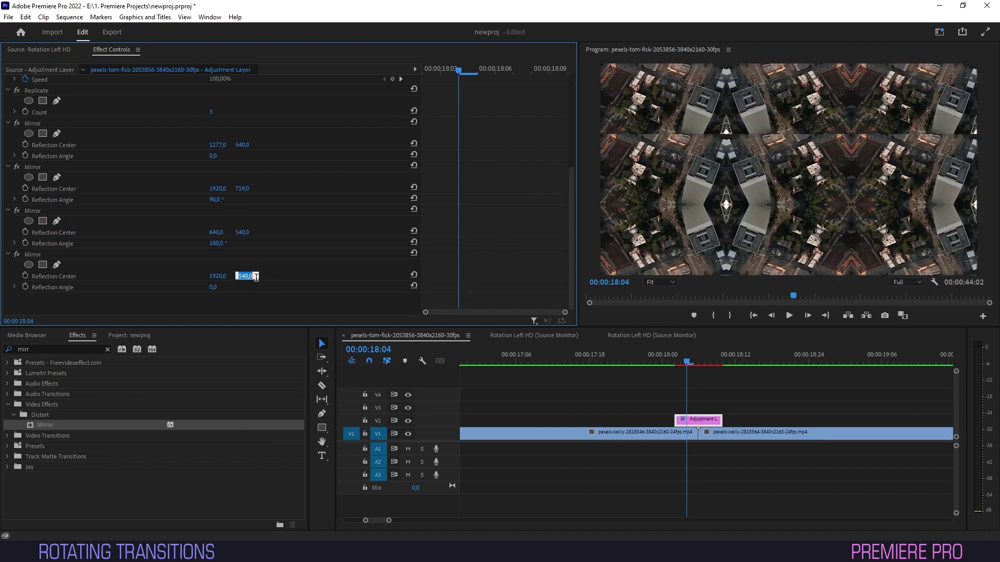
text(360)
key(Return)
click(213, 287)
text(-90)
key(Return)
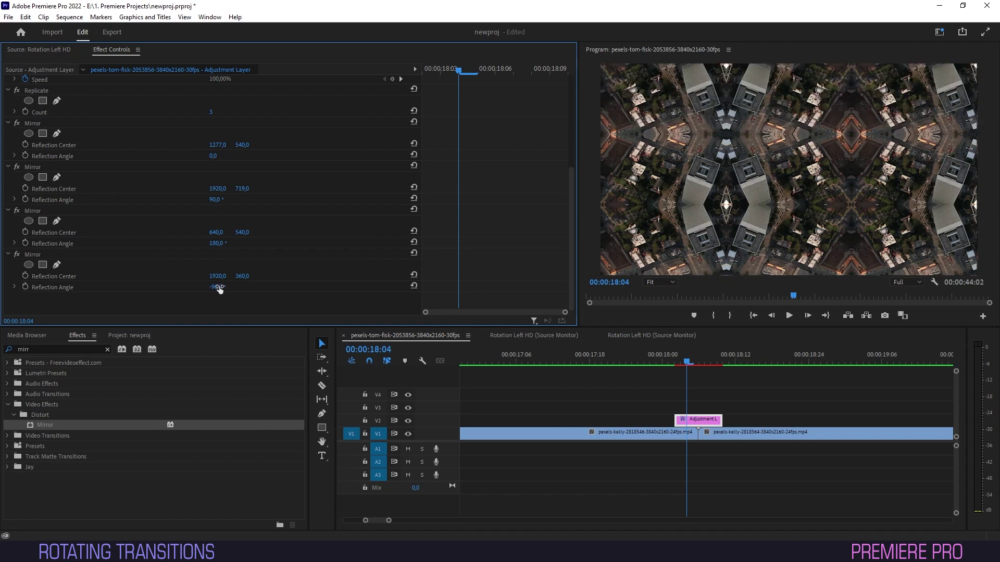
Place another adjustment layer on V3 and trim it to 8 frames above the V2 layer.
click(129, 336)
drag(72, 406, 683, 419)
key(minus)
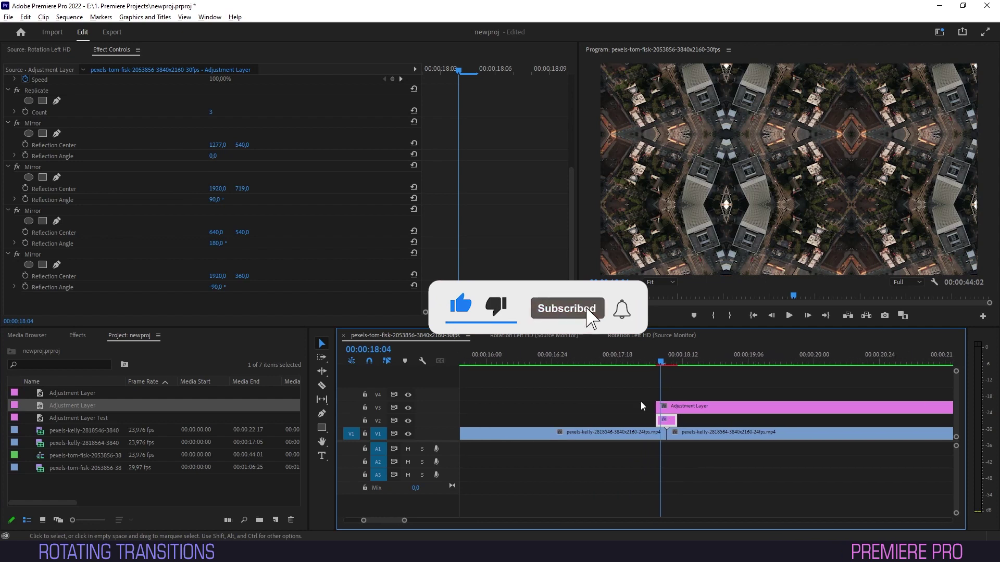
key(minus)
drag(821, 410, 662, 421)
key(equal)
key(equal)
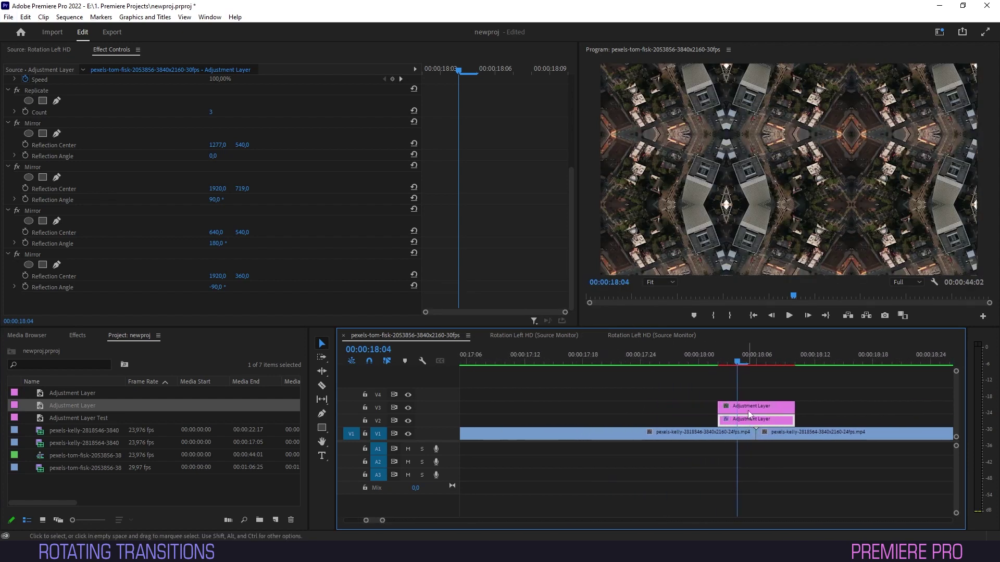
click(748, 410)
Apply the Transform effect to the V3 adjustment layer at 00:00:18:02.
key(Up)
click(77, 335)
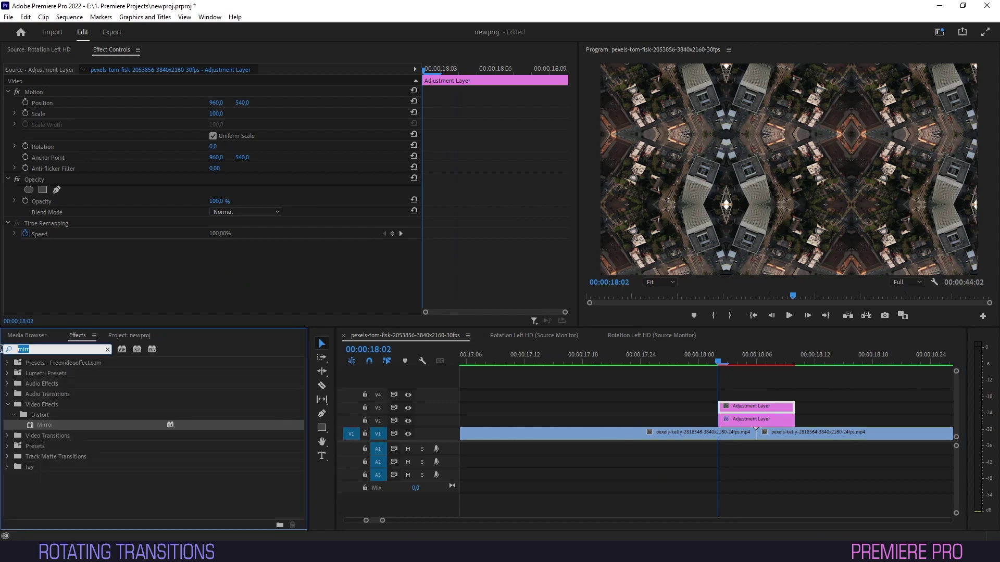
text(trans)
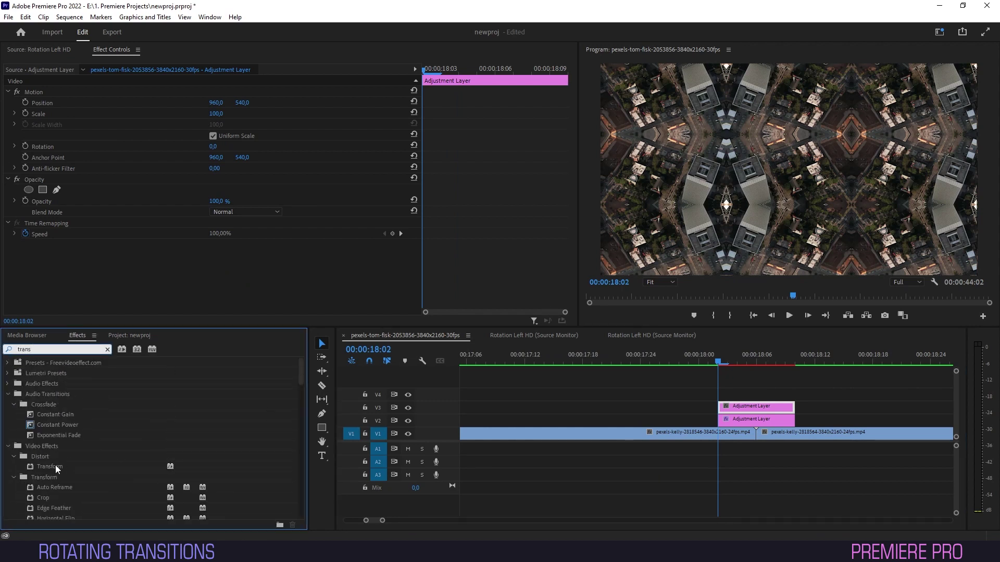
drag(56, 466, 736, 411)
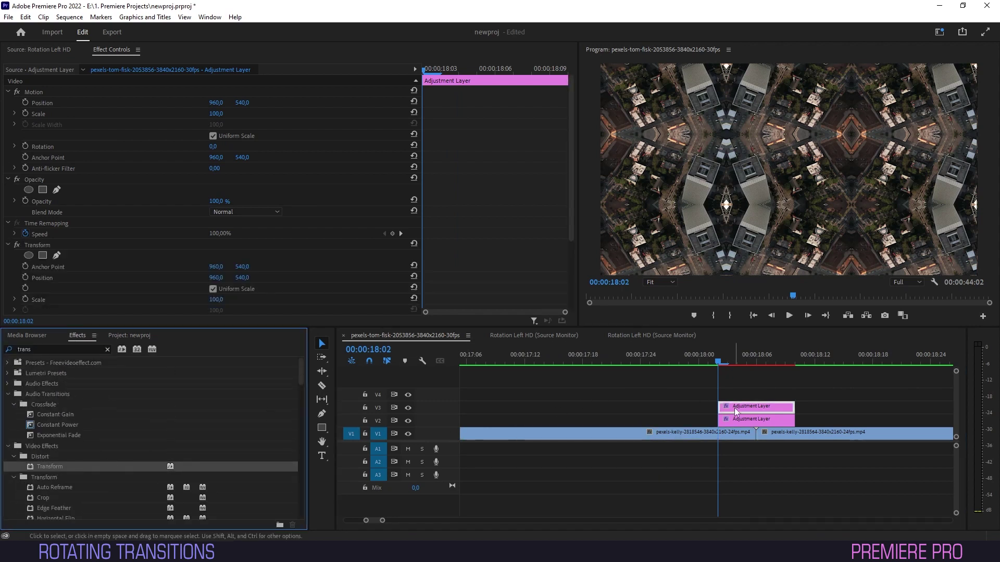
Apply Directional Blur to the V3 adjustment layer.
double_click(32, 349)
text(direc)
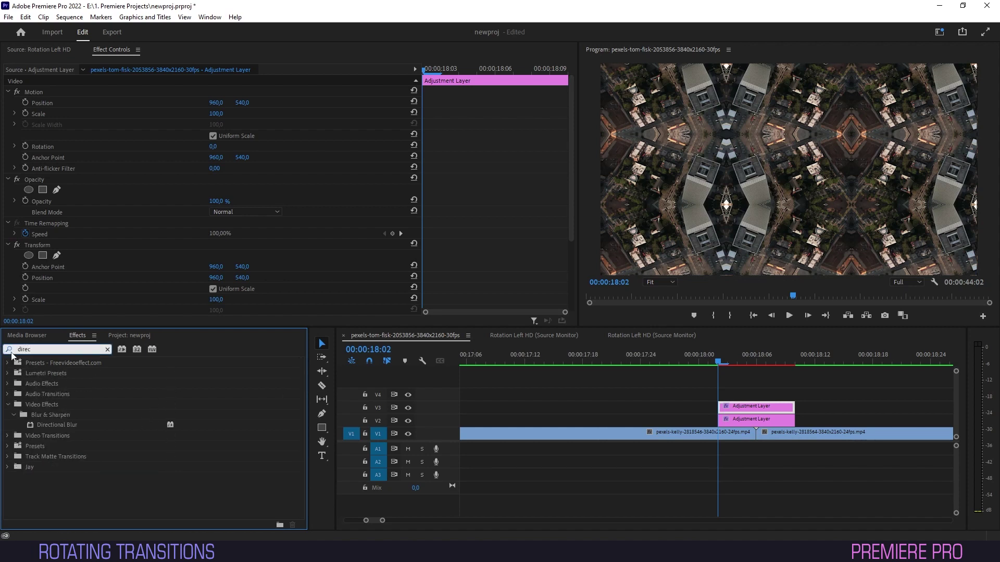
drag(76, 425, 727, 407)
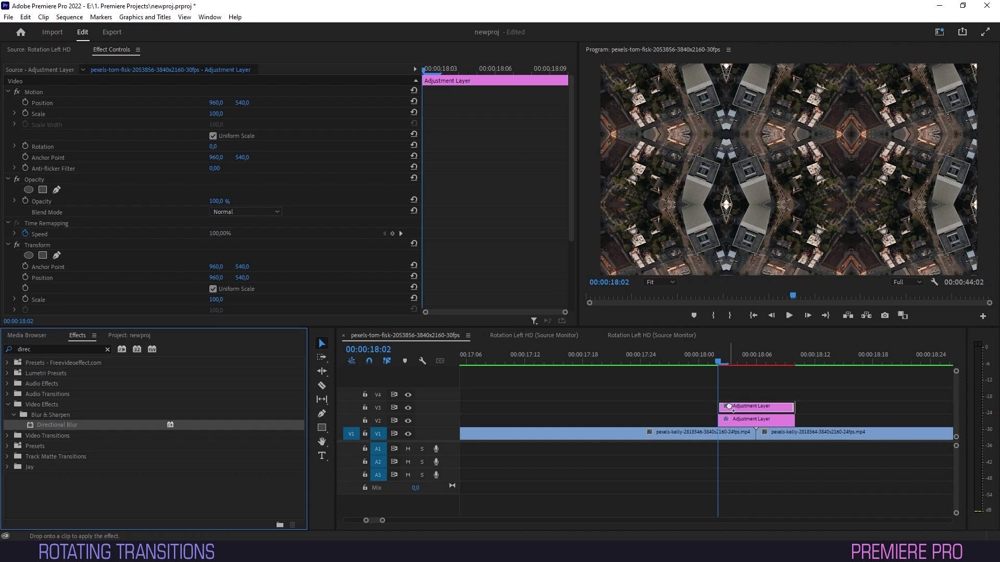
Start rotation keyframing at 0° and add a 5° keyframe a few frames later.
scroll(226, 234, down, 2)
scroll(219, 237, down, 2)
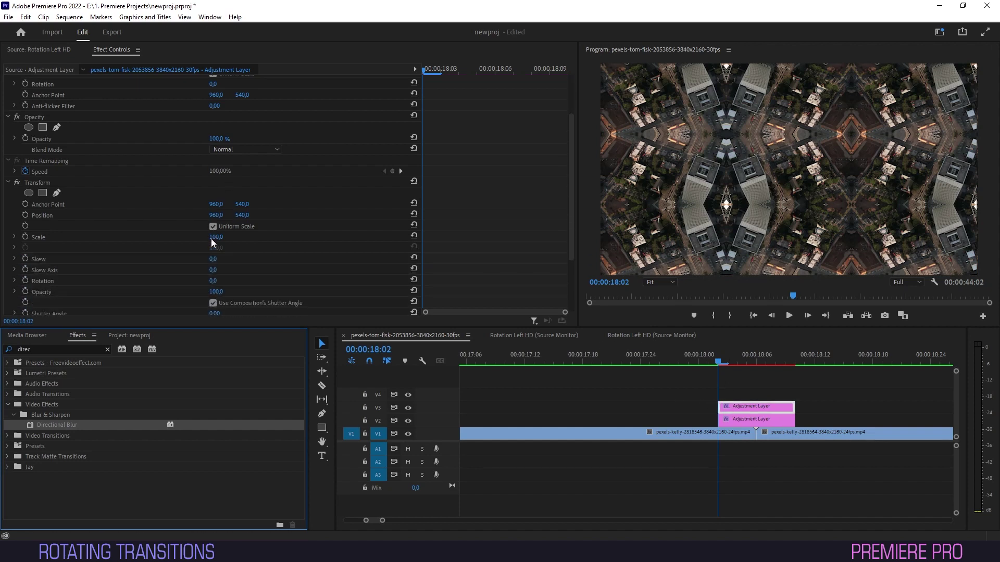
click(25, 249)
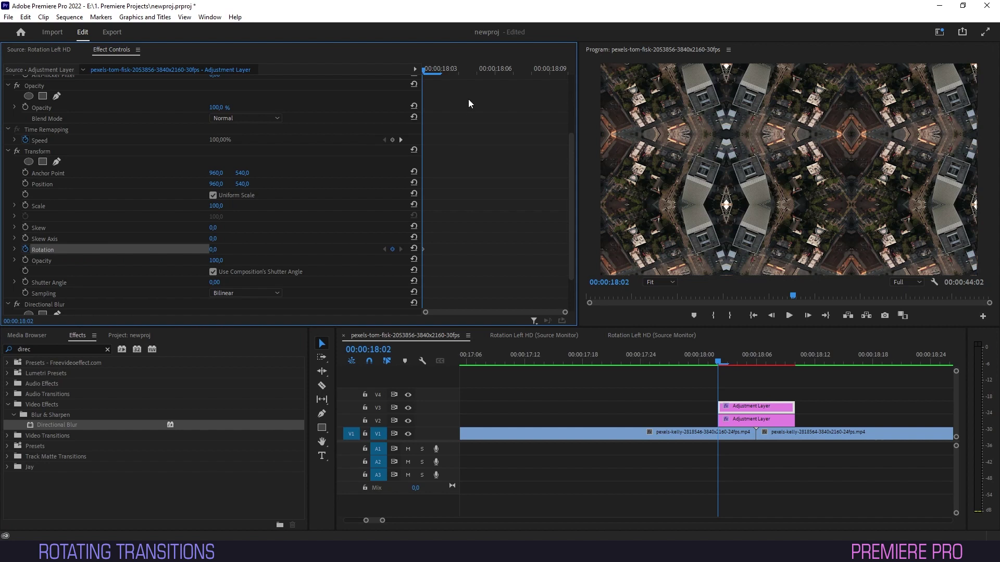
key(Right)
key(Right)
key(Right)
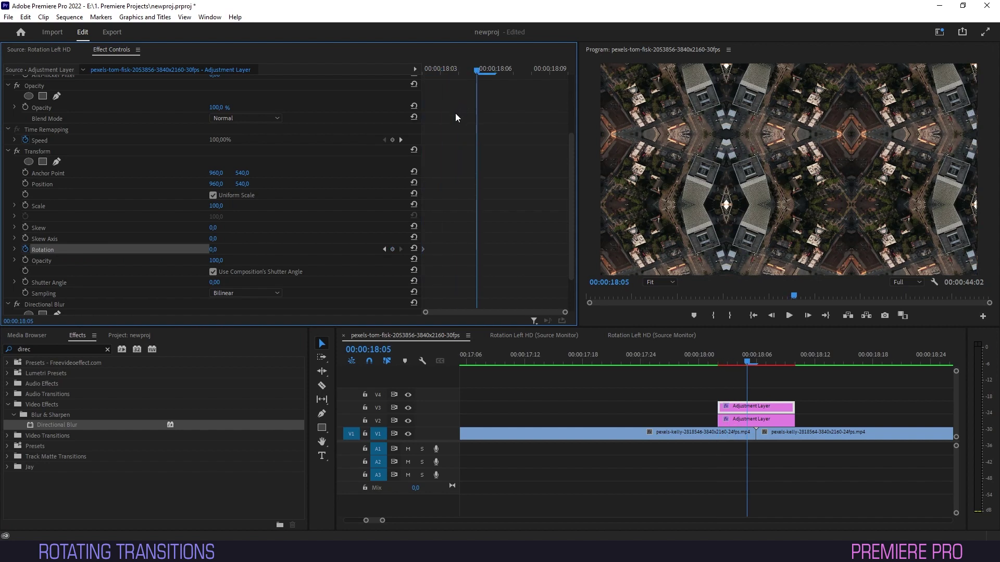
click(213, 249)
text(5)
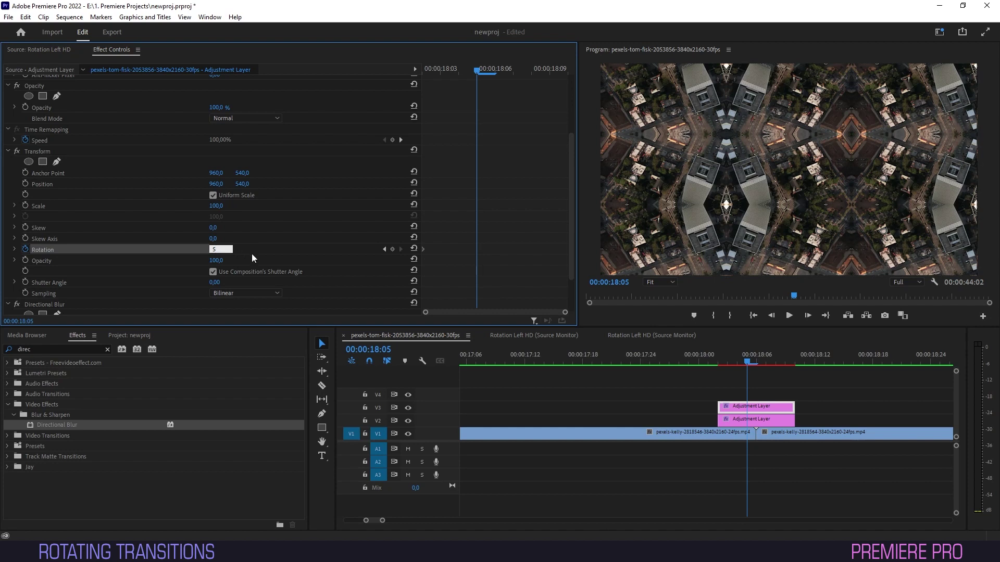
key(Return)
Add a 180° rotation keyframe at the 18:06 cut and shift it slightly earlier.
key(shift+Right)
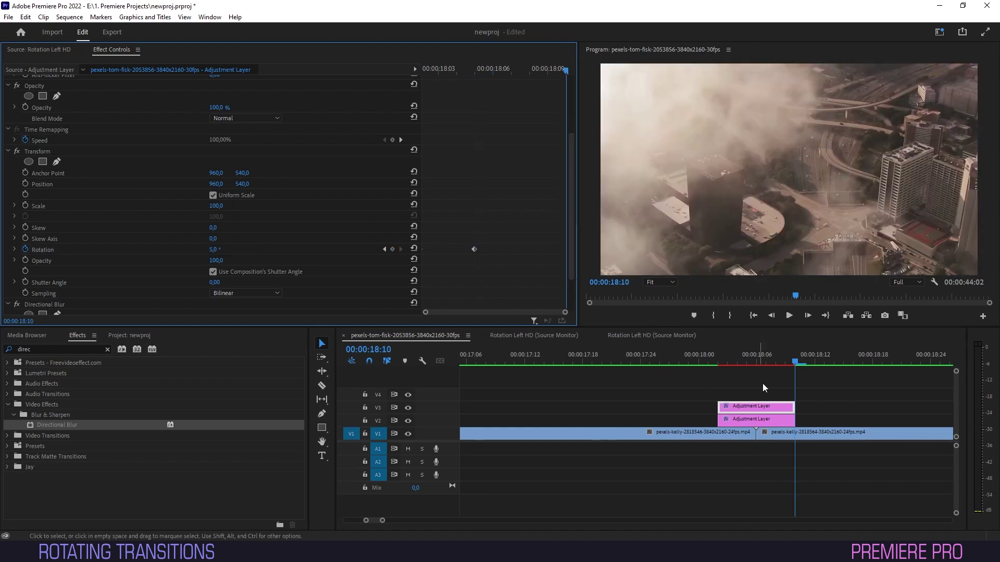
click(756, 358)
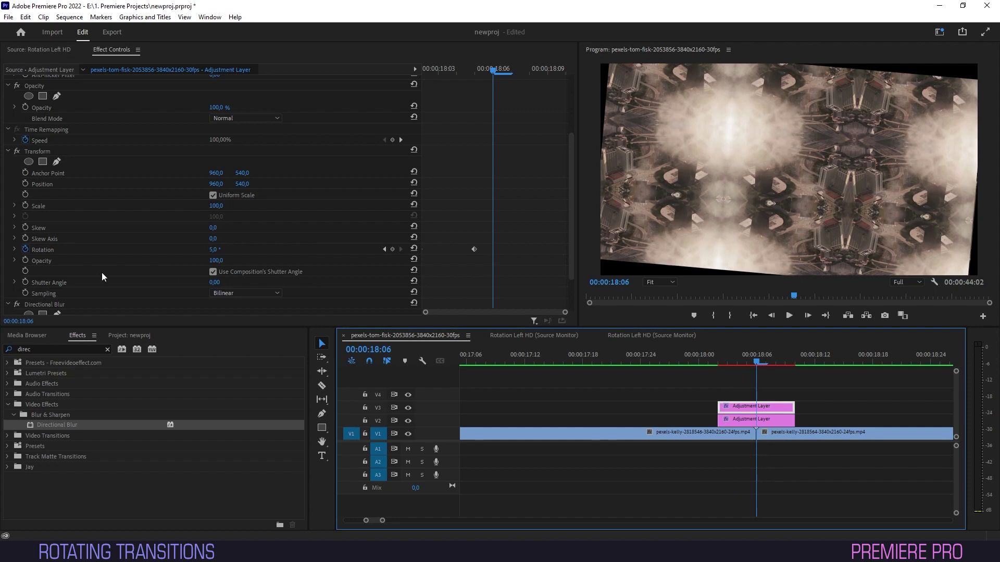
click(213, 250)
text(180)
key(Return)
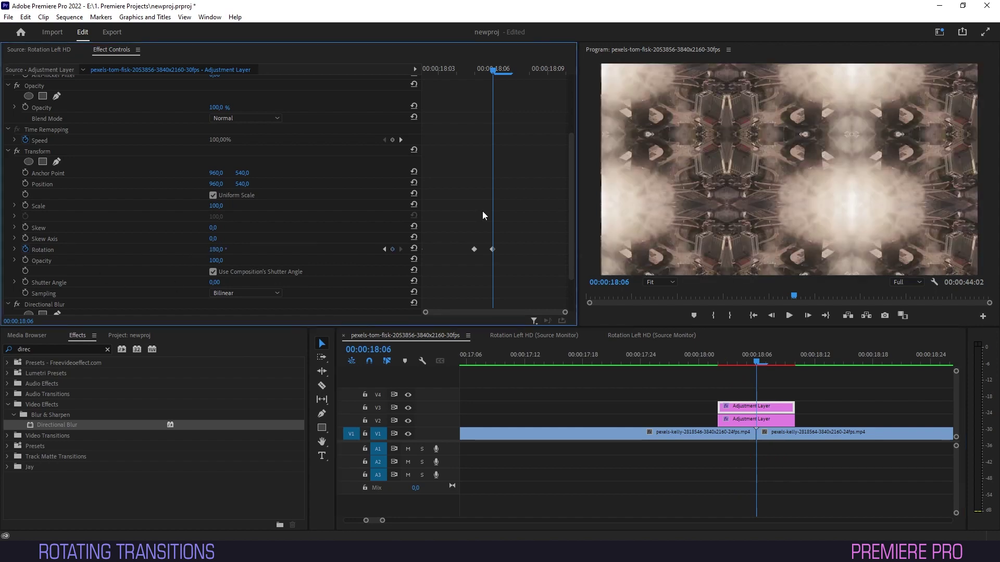
drag(474, 249, 438, 249)
Add rotation keyframes of 360° at 18:10 and 358° at 18:09.
drag(499, 73, 561, 98)
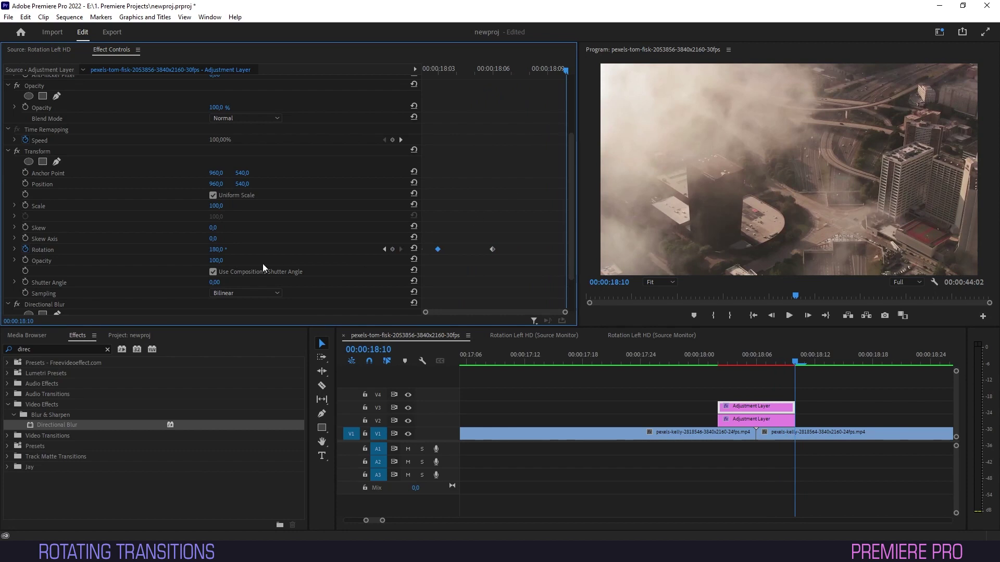
click(218, 250)
text(360)
key(Return)
click(551, 71)
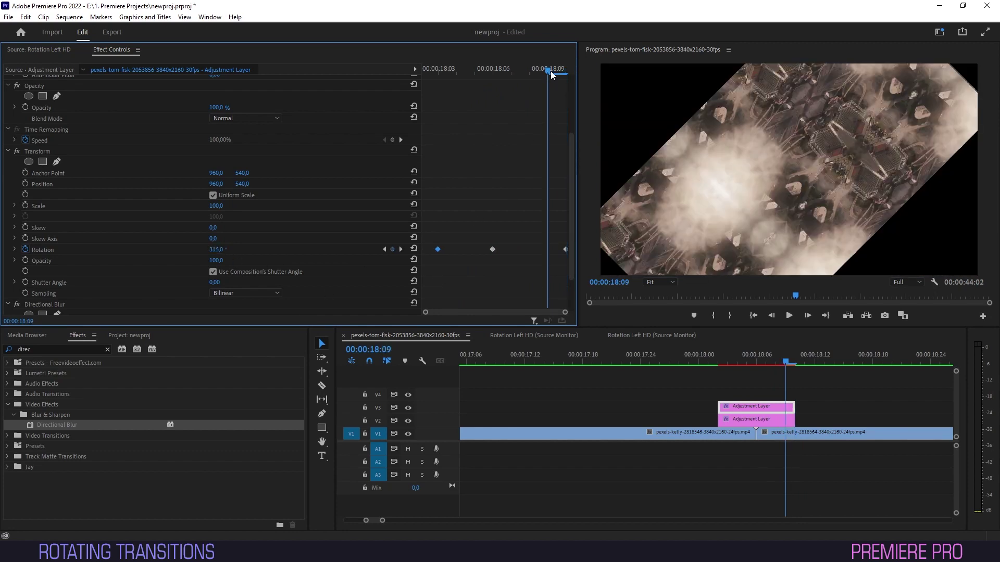
click(218, 250)
text(358)
key(Return)
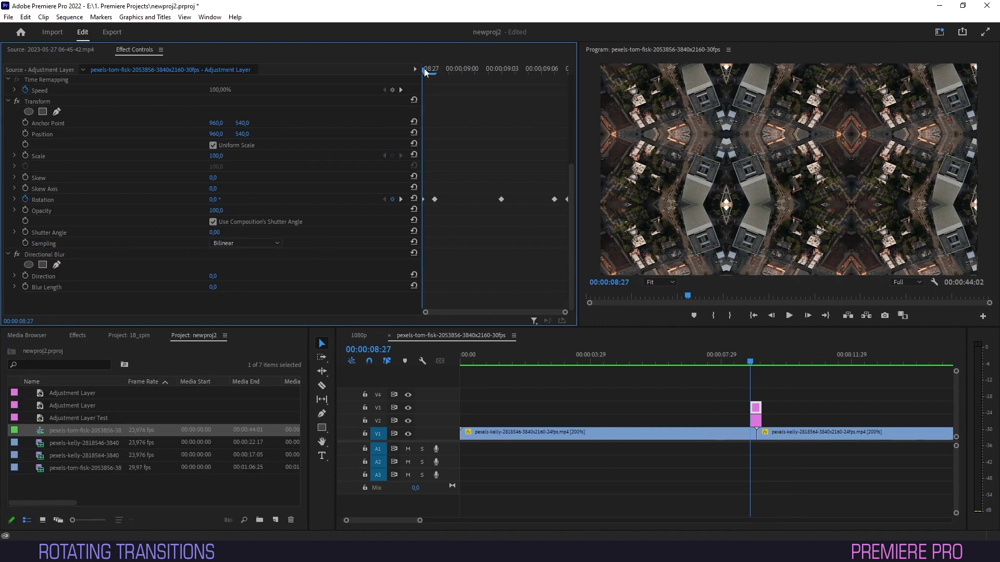
Enable Scale keyframing and set scale to 250 at 08:28.
mouse_move(442, 75)
mouse_down()
mouse_move(553, 84)
mouse_move(406, 108)
mouse_up()
click(25, 156)
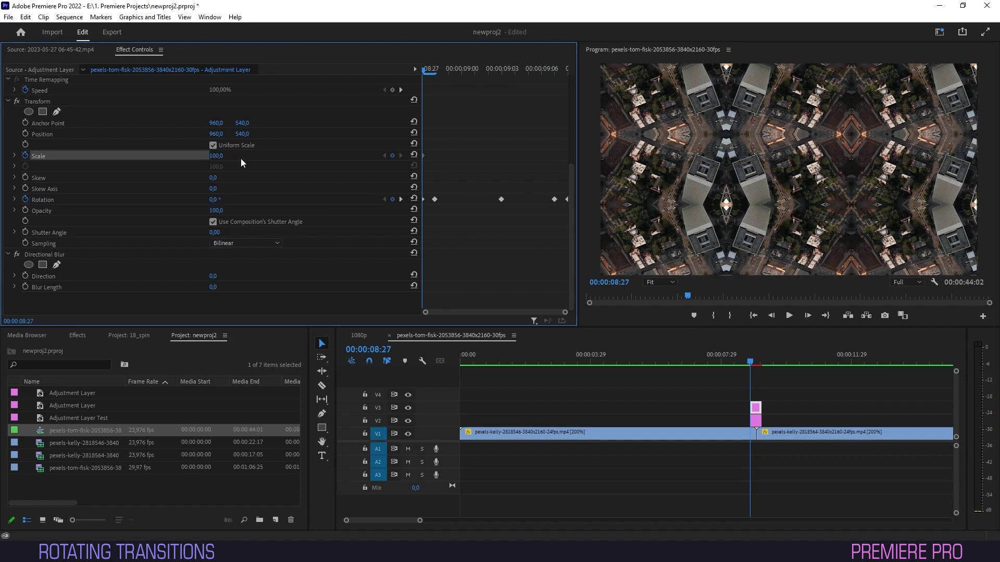
click(401, 199)
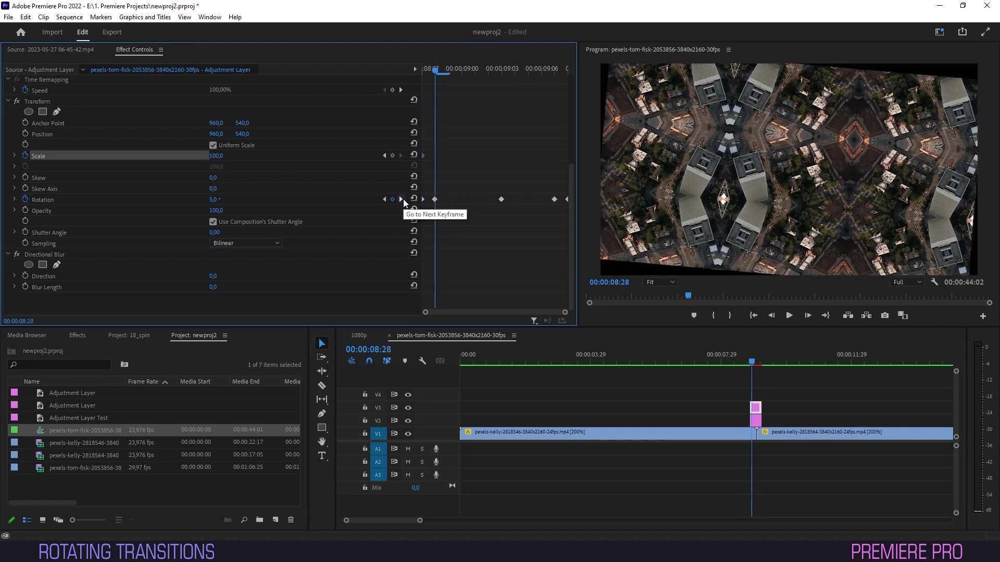
click(224, 154)
text(250)
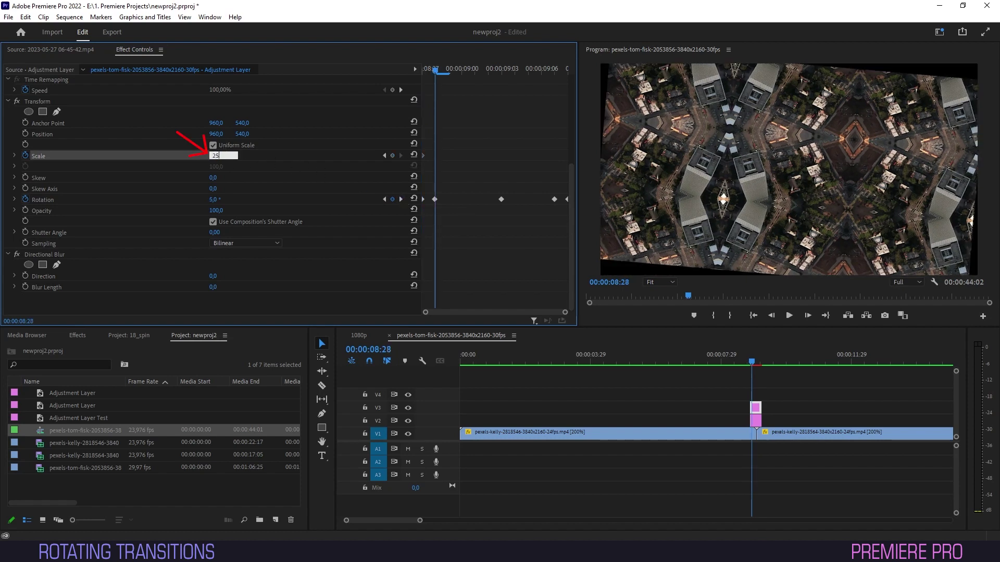
key(Return)
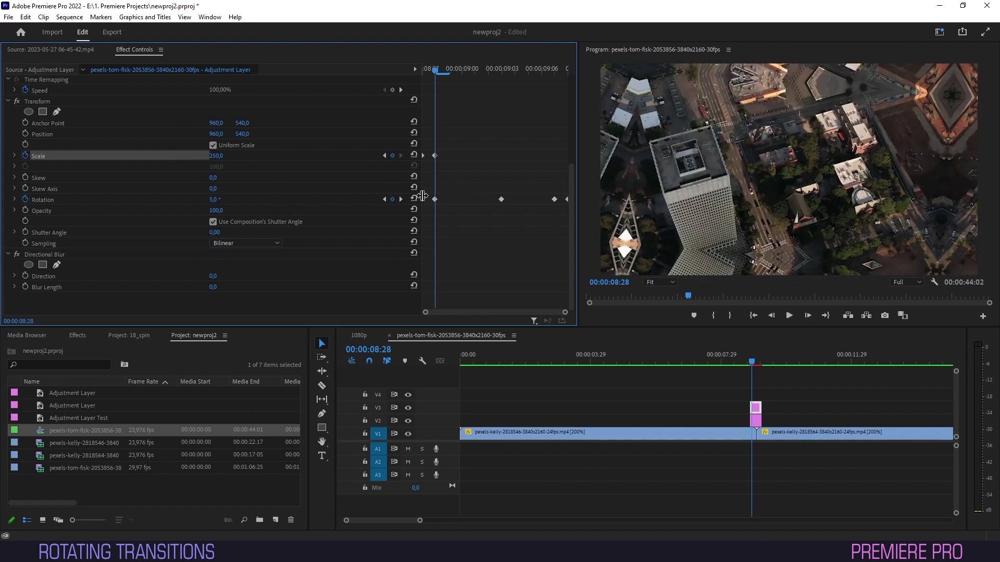
Hold scale with a keyframe at 09:07, return it to 100 at 09:08, and preview.
click(400, 200)
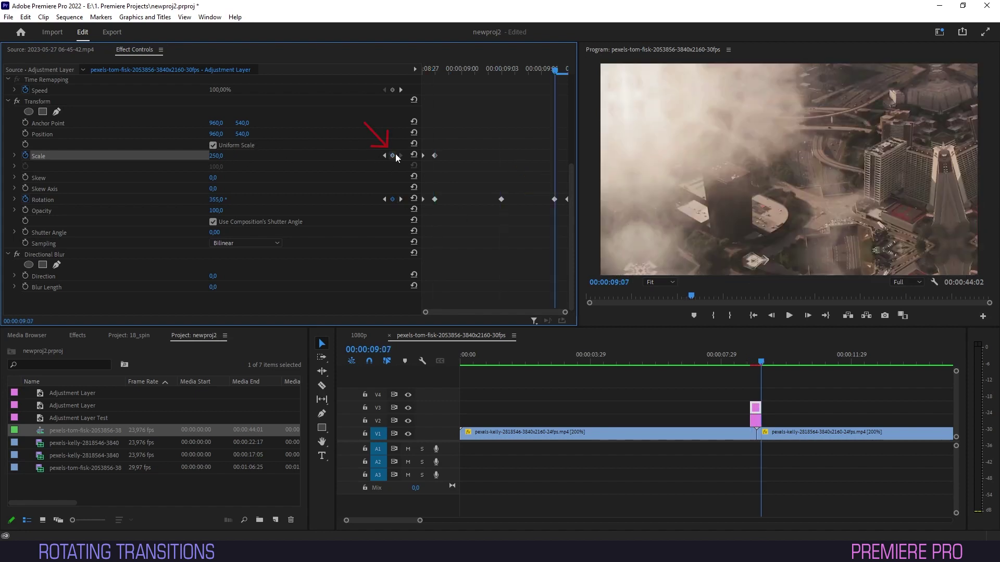
click(394, 155)
click(400, 200)
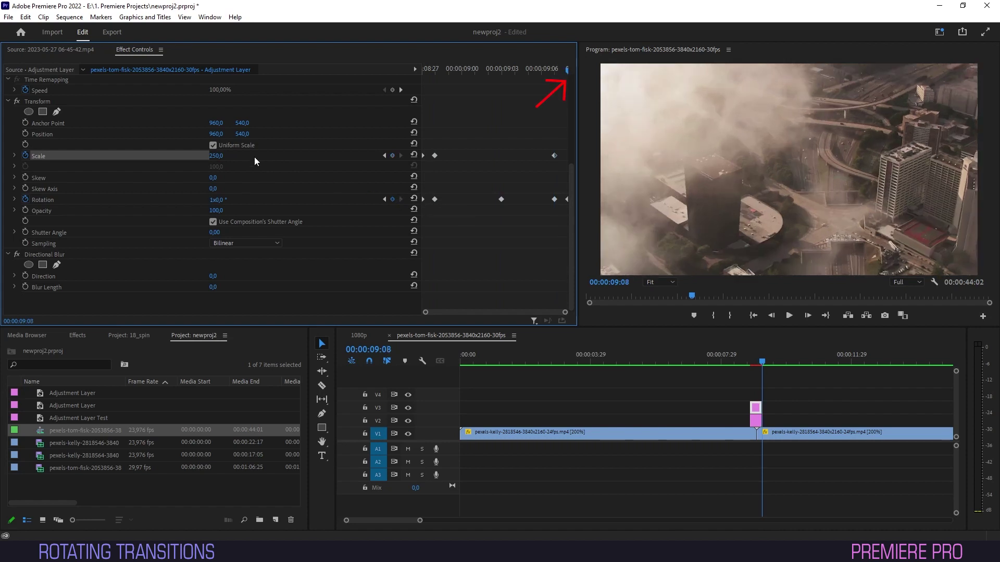
click(229, 156)
text(0)
key(Return)
key(space)
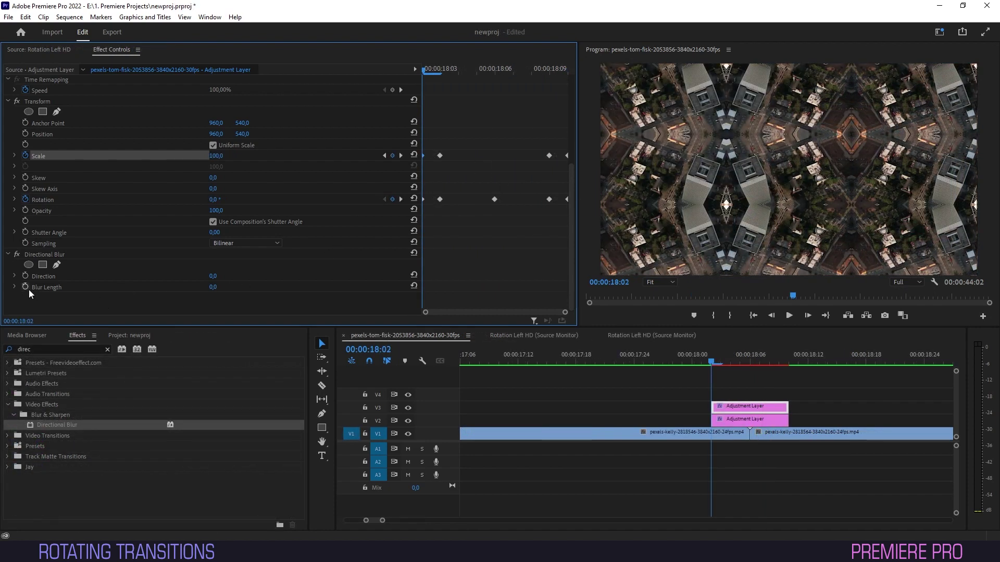
Enable Blur Length keyframing and set blur length 20 at 18:03.
click(26, 288)
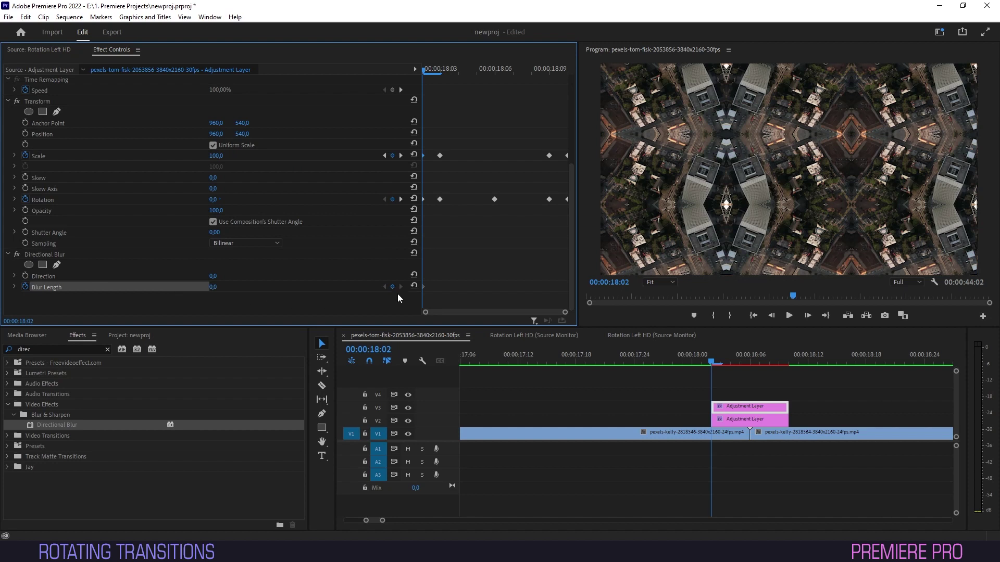
click(401, 199)
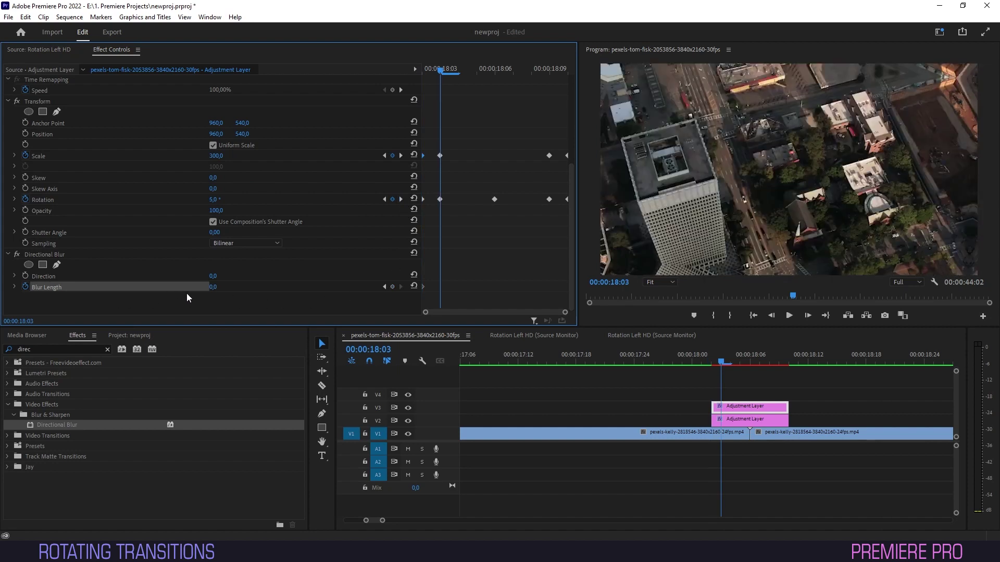
click(215, 288)
text(20)
key(Return)
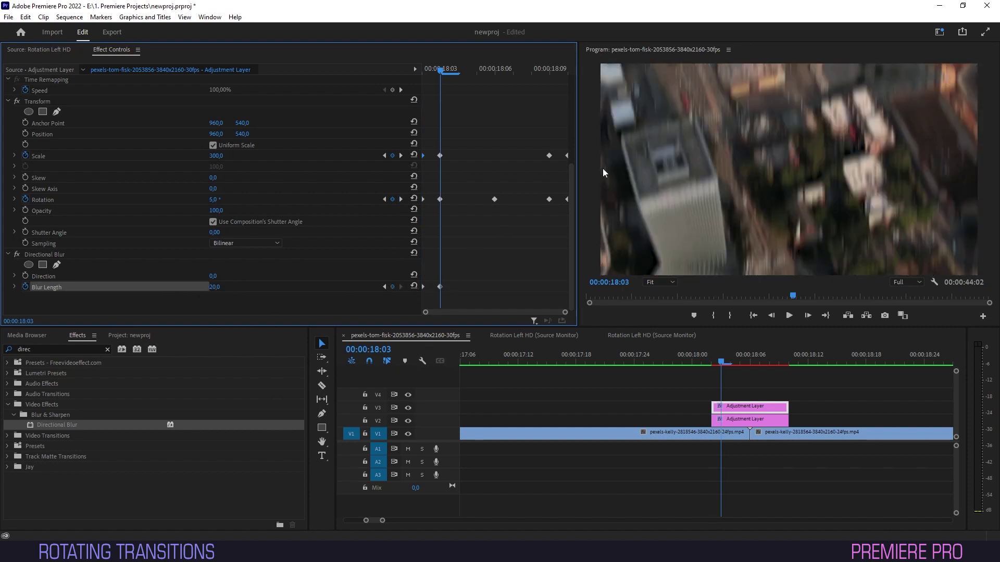
Hold blur length at 18:09, drop it to 0 at 18:10, preview, then shift layers earlier.
click(400, 199)
click(400, 199)
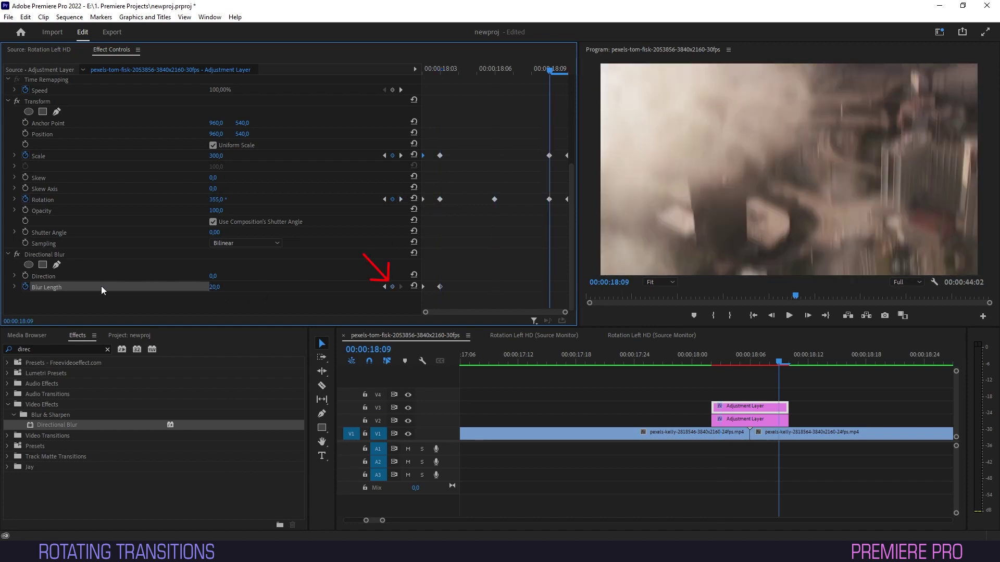
click(393, 288)
key(Right)
click(215, 287)
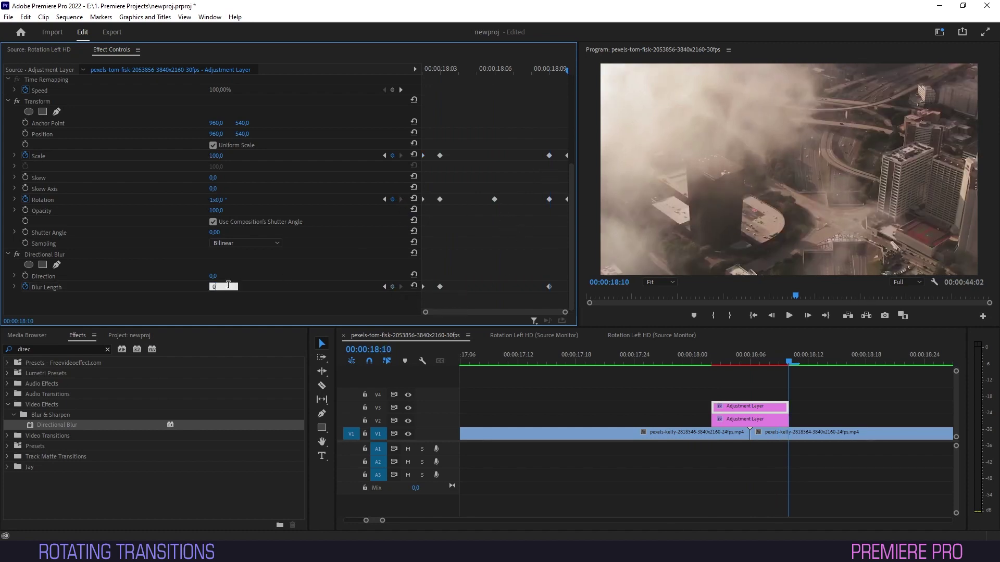
key(Return)
key(space)
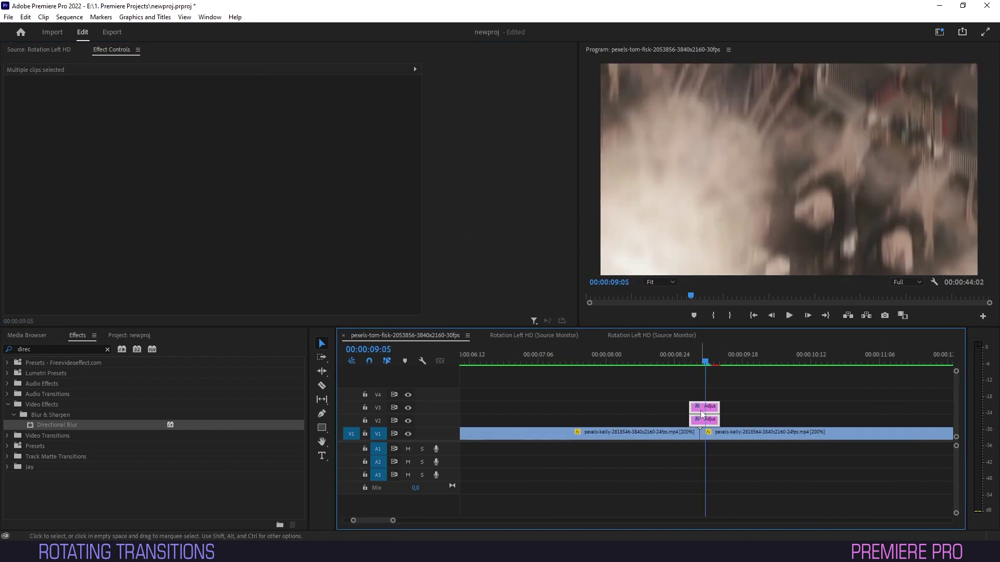
drag(703, 416, 698, 415)
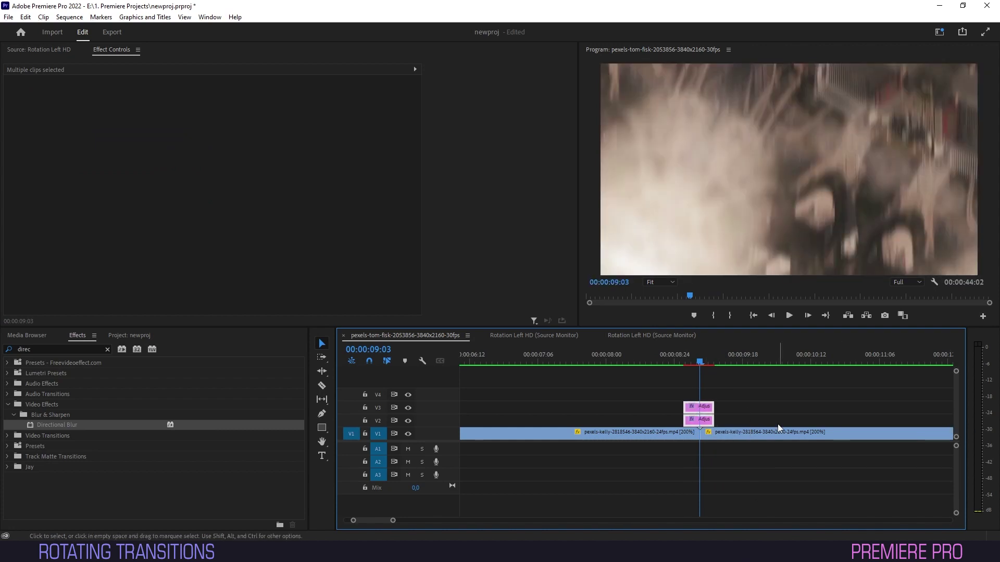
Select the scale and rotation keyframes together and shift them slightly later.
click(698, 419)
scroll(530, 262, down, 1)
mouse_move(506, 150)
mouse_down()
mouse_move(555, 298)
mouse_move(565, 286)
mouse_up()
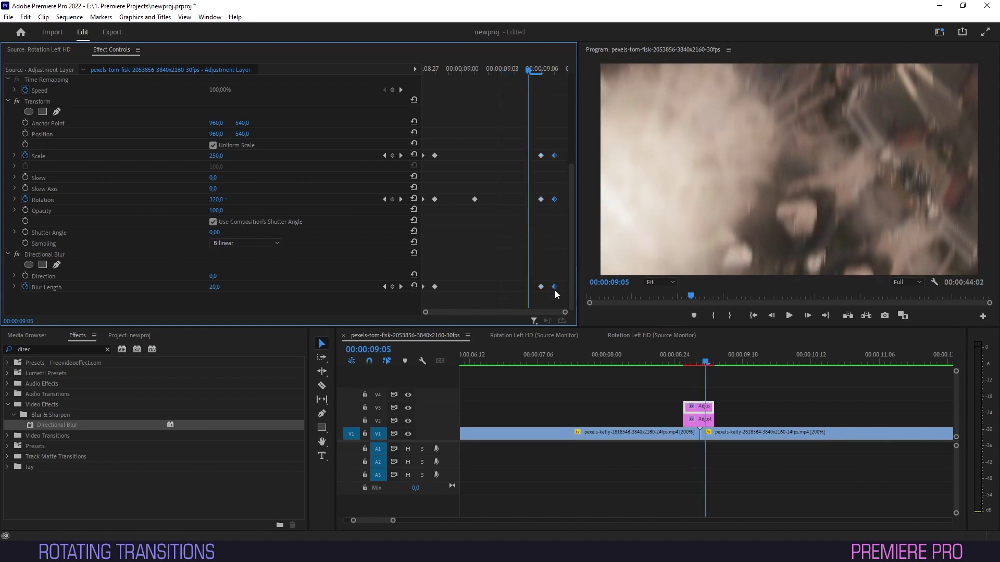
drag(560, 299, 534, 146)
drag(541, 286, 555, 286)
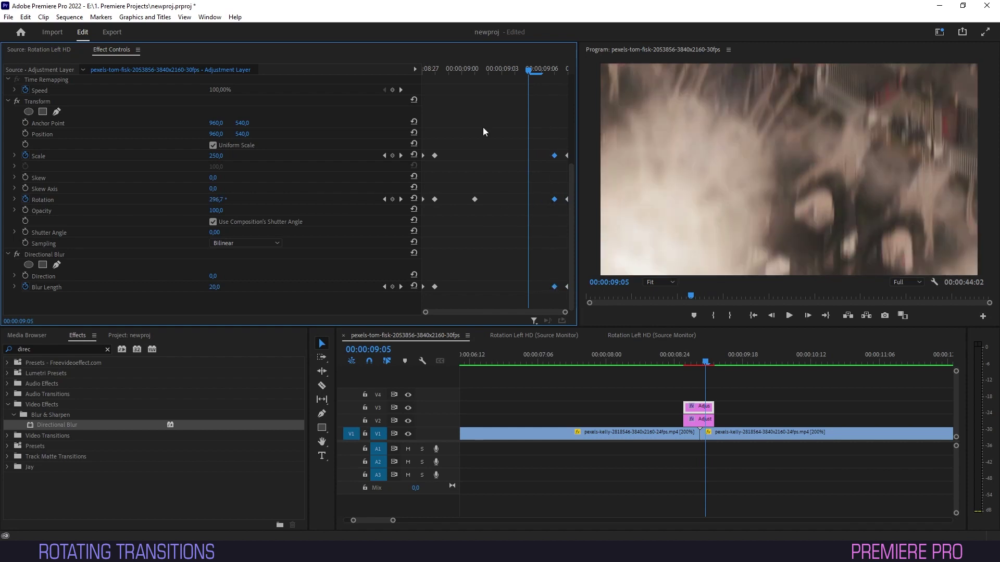
key(Home)
Ease the blur length keyframes, move the mid-spin rotation keyframe to 09:03, then ease the last scale keyframe.
right_click(423, 287)
click(443, 450)
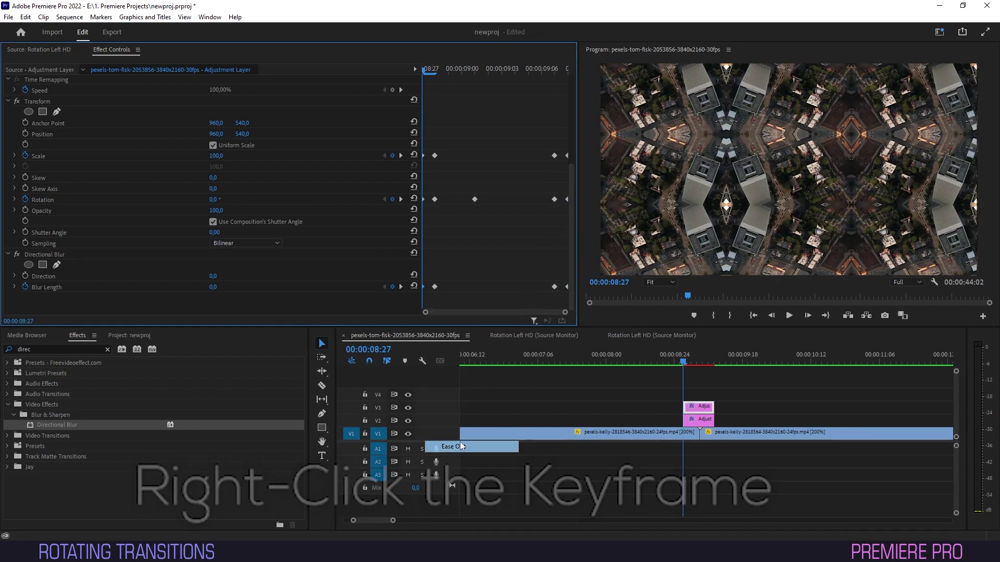
right_click(567, 287)
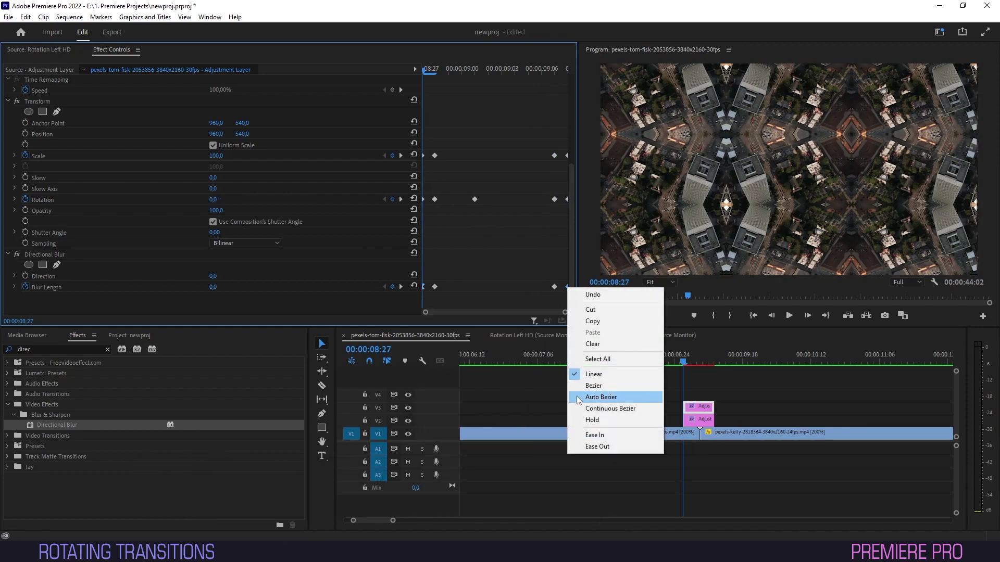
click(592, 436)
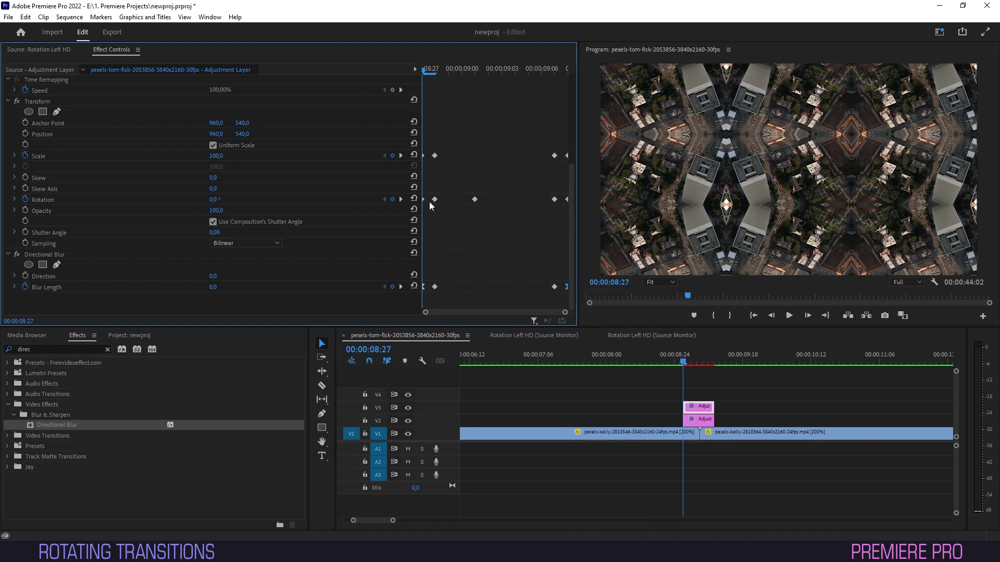
drag(476, 202, 501, 199)
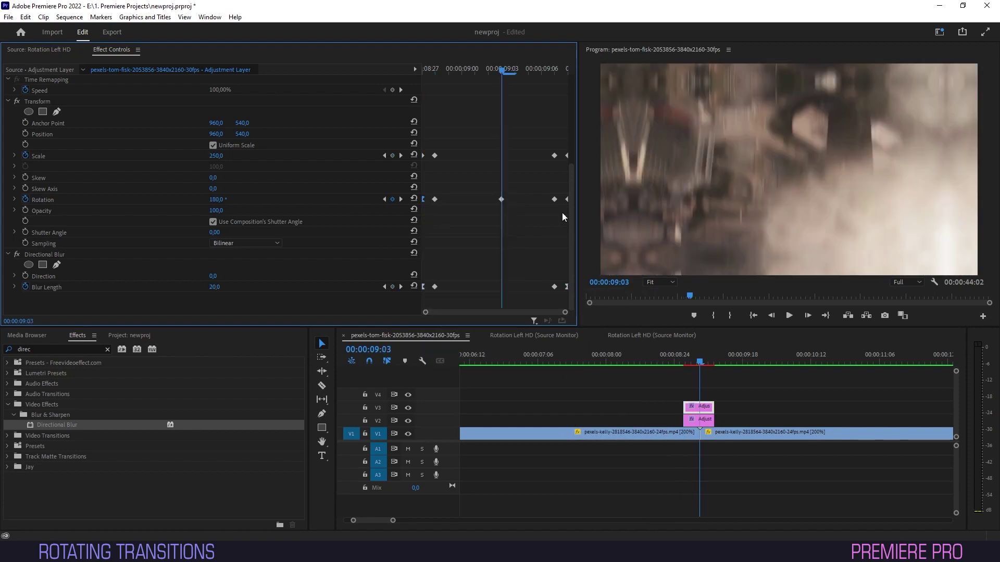
right_click(566, 155)
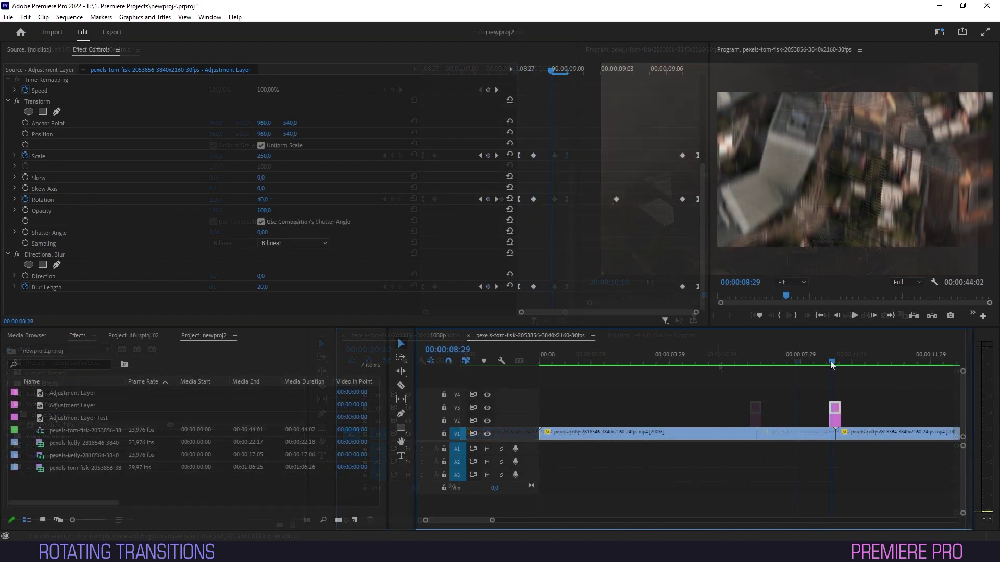
drag(832, 362, 834, 363)
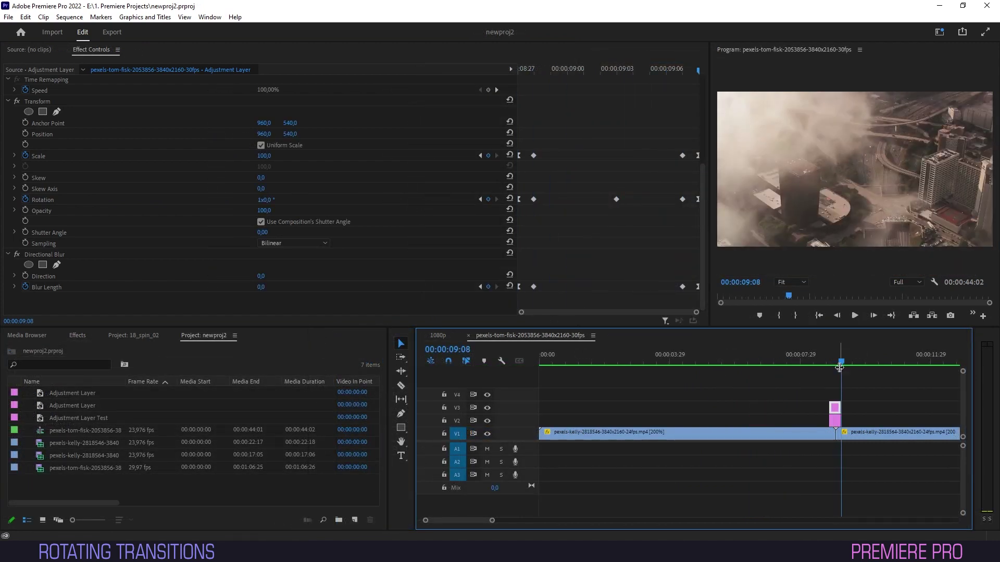